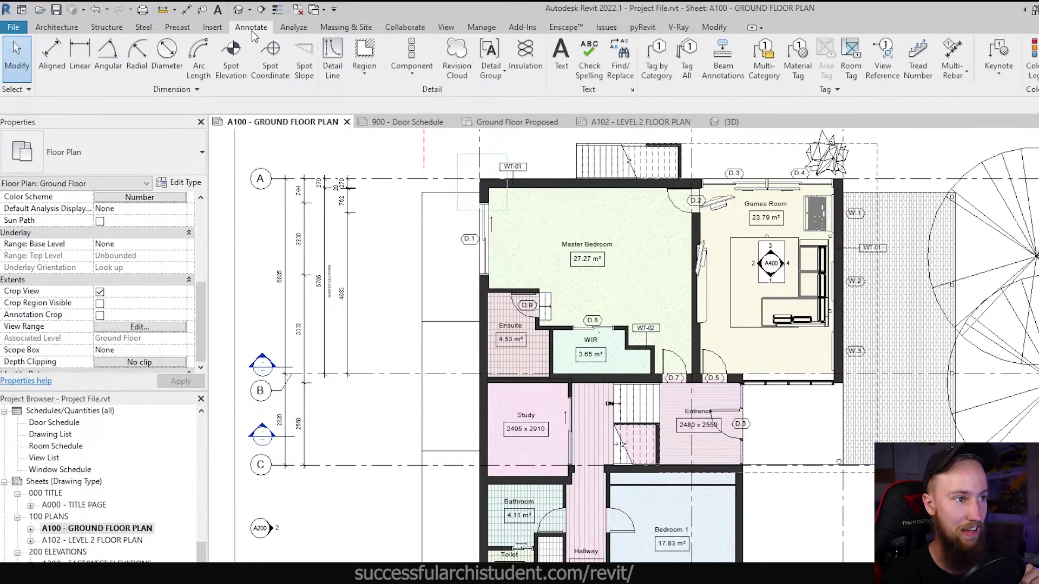
Start Spot Elevation and survey the ground floor plan around the Master Bedroom, Bathroom and Bedroom 1
{"action": "left_click", "coordinate": [233, 70]}
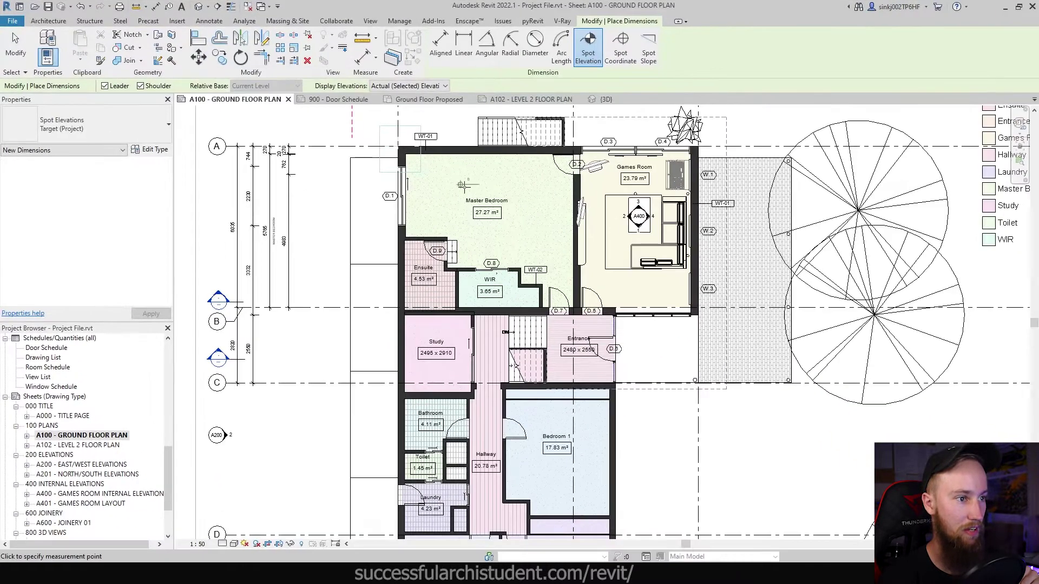
{"action": "scroll", "coordinate": [461, 185], "scroll_direction": "up", "scroll_amount": 2}
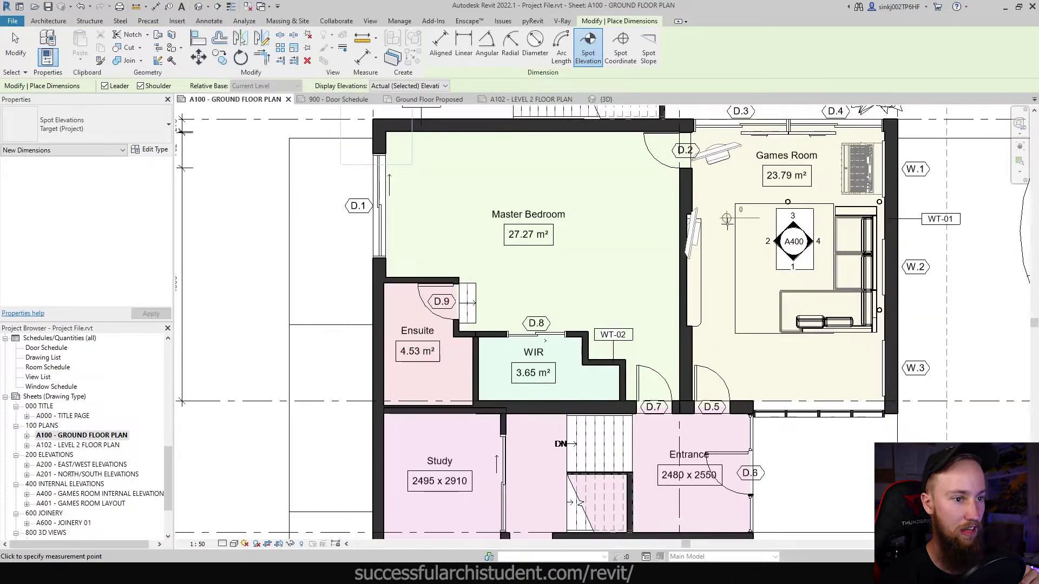
{"action": "scroll", "coordinate": [727, 218], "scroll_direction": "down", "scroll_amount": 2}
{"action": "scroll", "coordinate": [666, 386], "scroll_direction": "up", "scroll_amount": 3}
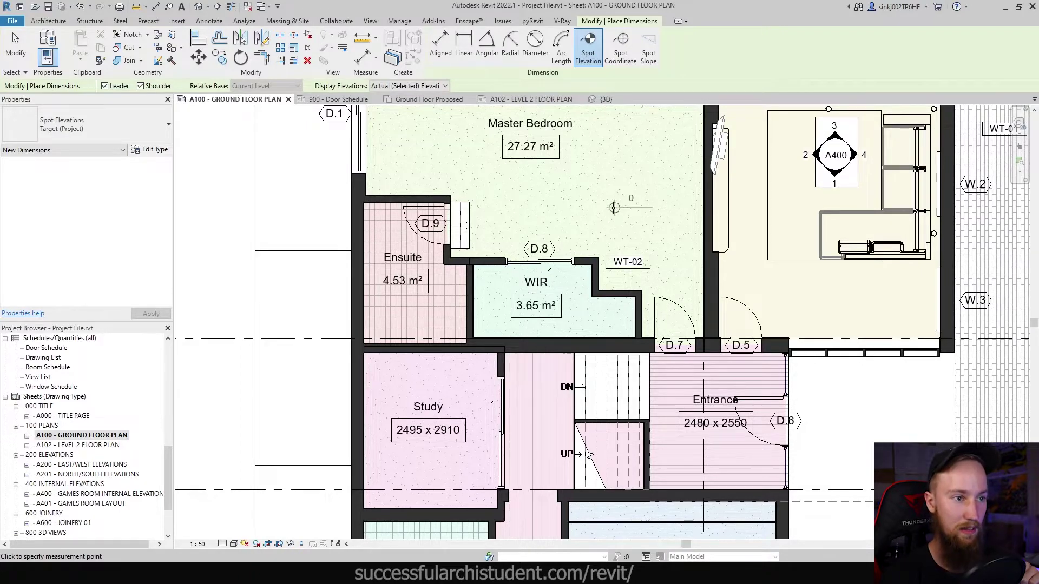
{"action": "scroll", "coordinate": [614, 204], "scroll_direction": "down", "scroll_amount": 1}
{"action": "middle_click_drag", "start_coordinate": [578, 214], "coordinate": [598, 274]}
{"action": "scroll", "coordinate": [598, 274], "scroll_direction": "up", "scroll_amount": 1}
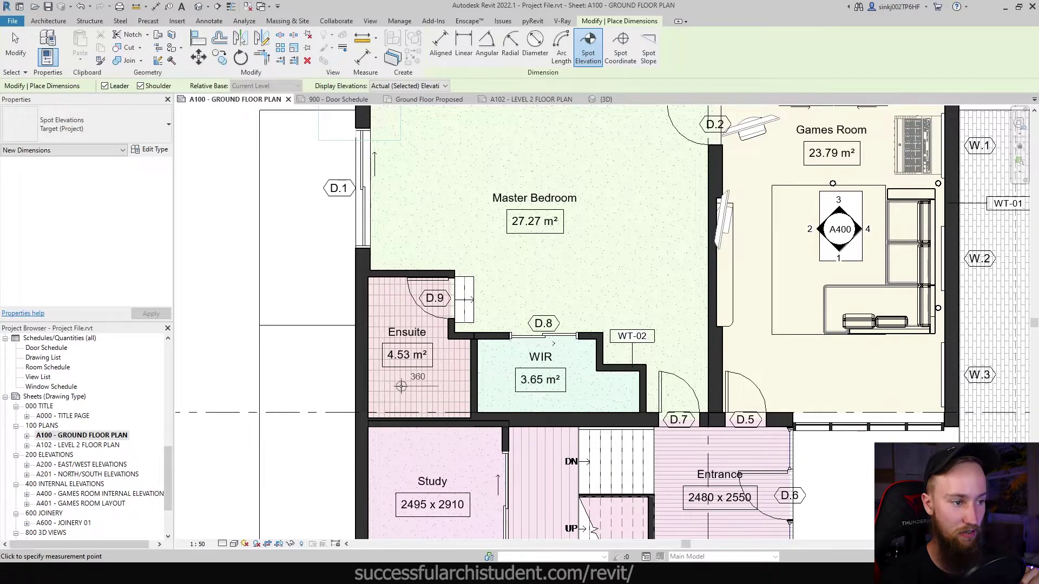
{"action": "scroll", "coordinate": [403, 385], "scroll_direction": "down", "scroll_amount": 1}
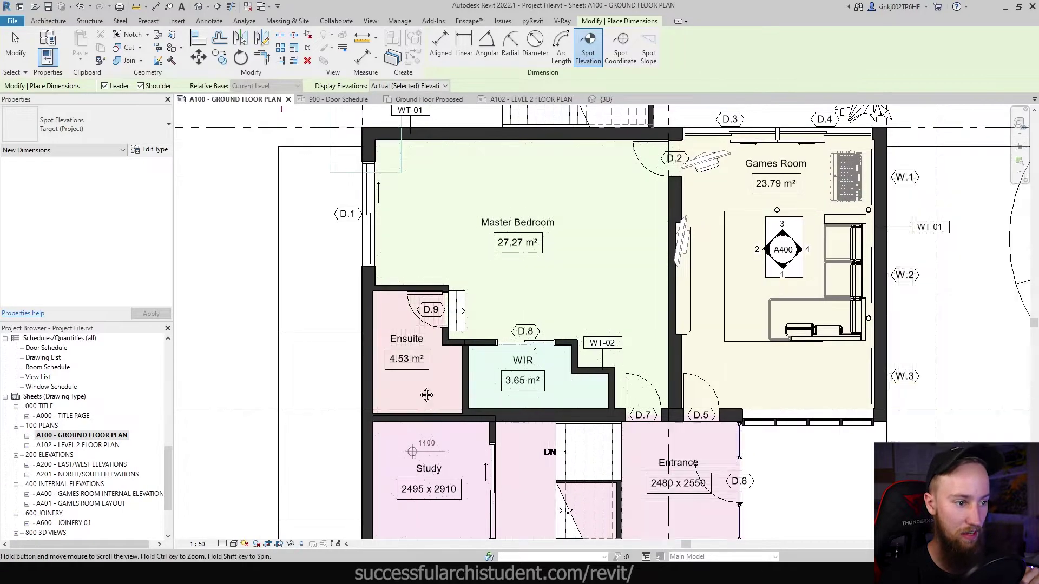
{"action": "middle_click_drag", "start_coordinate": [520, 467], "coordinate": [524, 370]}
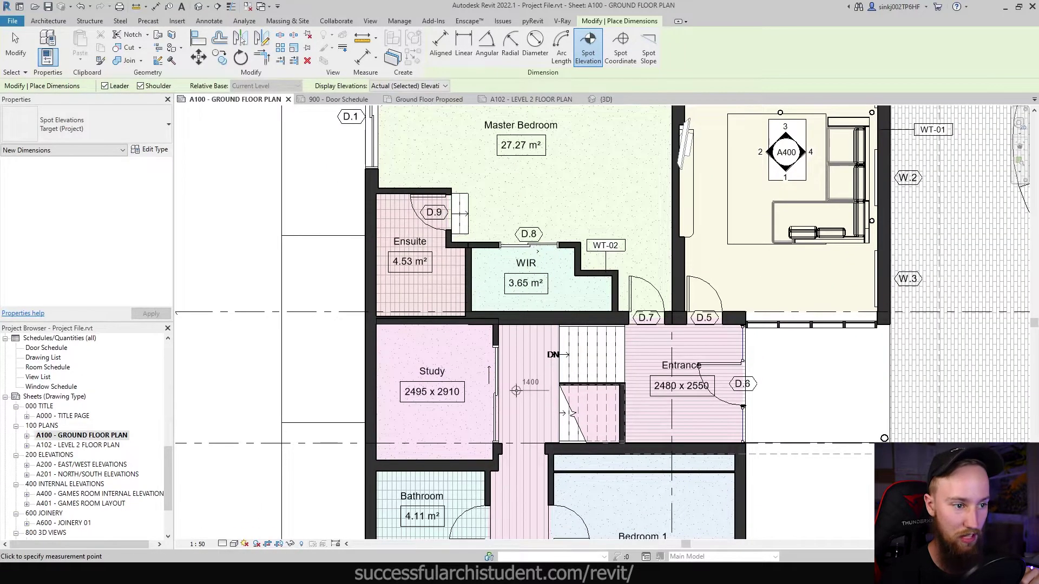
{"action": "scroll", "coordinate": [525, 404], "scroll_direction": "down", "scroll_amount": 1}
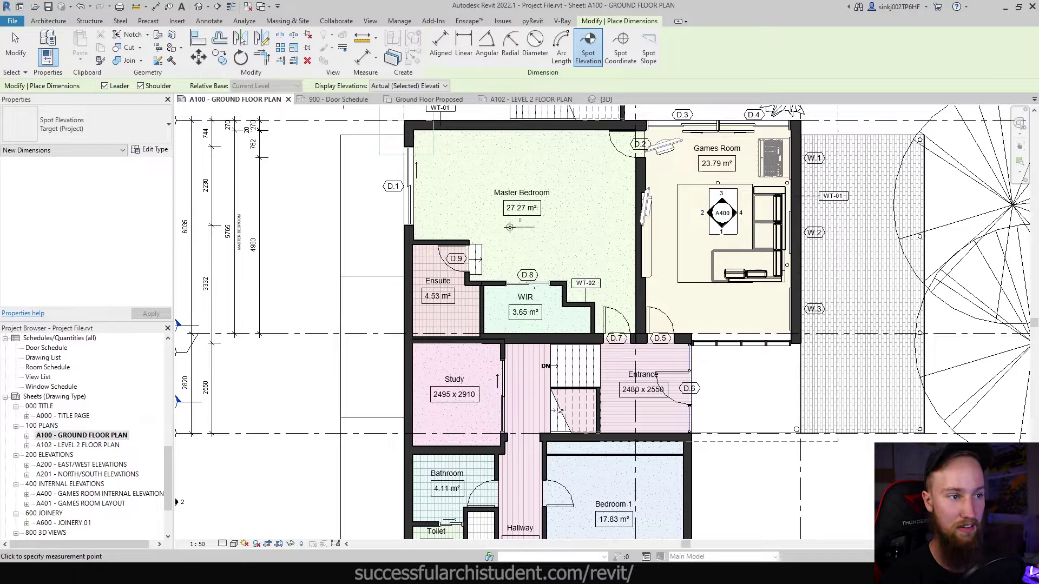
With Leader turned off, place a spot elevation reading 0 in the Master Bedroom
{"action": "scroll", "coordinate": [511, 224], "scroll_direction": "up", "scroll_amount": 1}
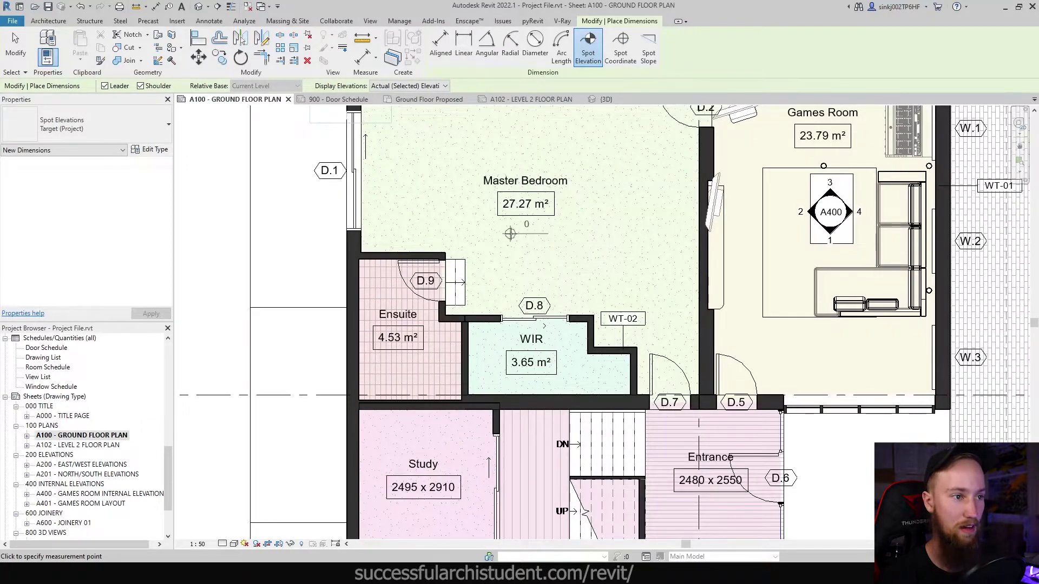
{"action": "middle_click_drag", "start_coordinate": [530, 227], "coordinate": [536, 283]}
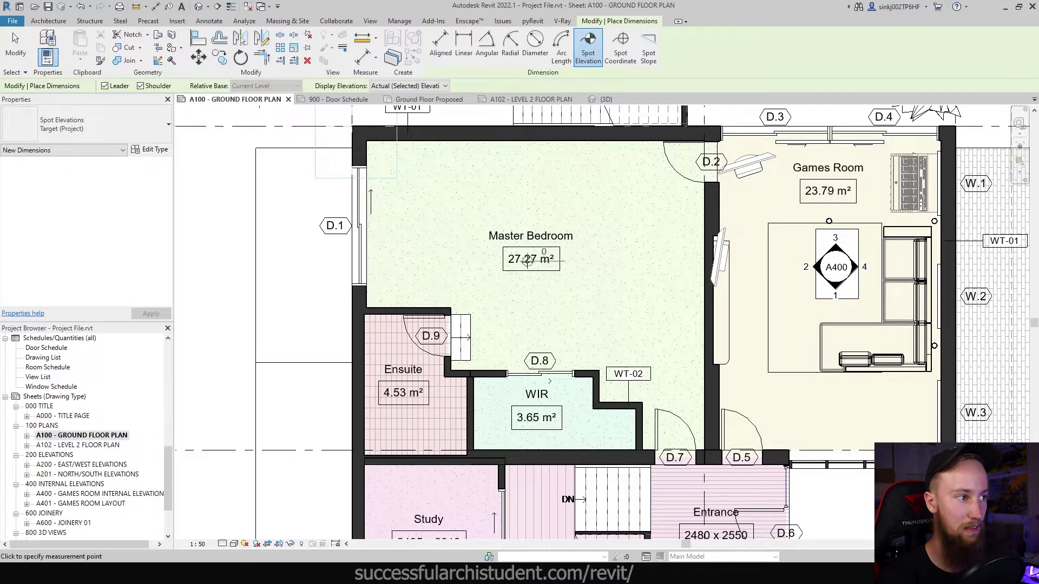
{"action": "left_click", "coordinate": [115, 88]}
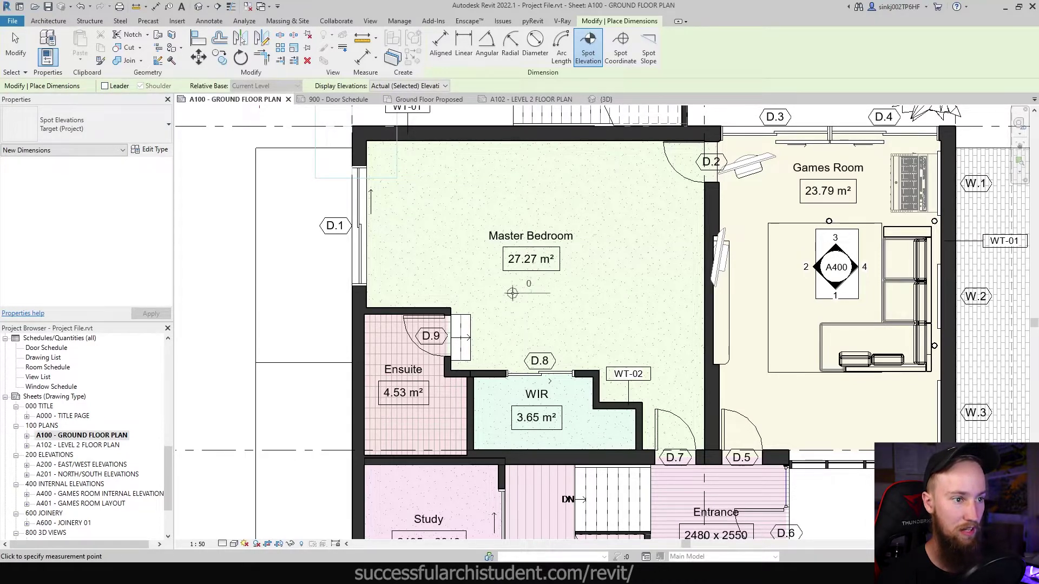
{"action": "left_click", "coordinate": [512, 292]}
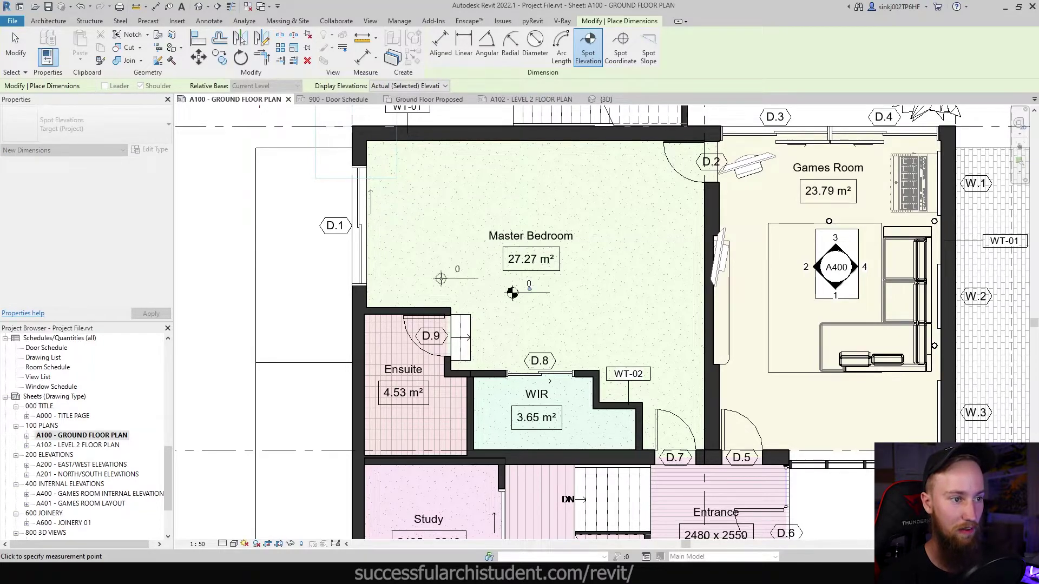
{"action": "left_click", "coordinate": [459, 278]}
{"action": "key", "text": "Escape"}
{"action": "key", "text": "Escape"}
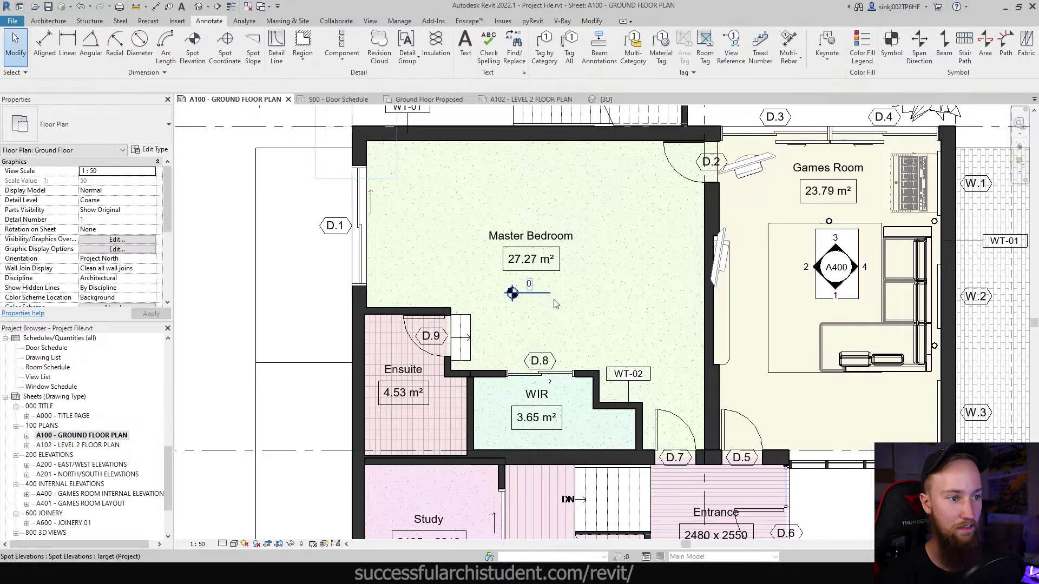
Select the new Master Bedroom spot elevation to check it, then deselect it
{"action": "left_click", "coordinate": [530, 296]}
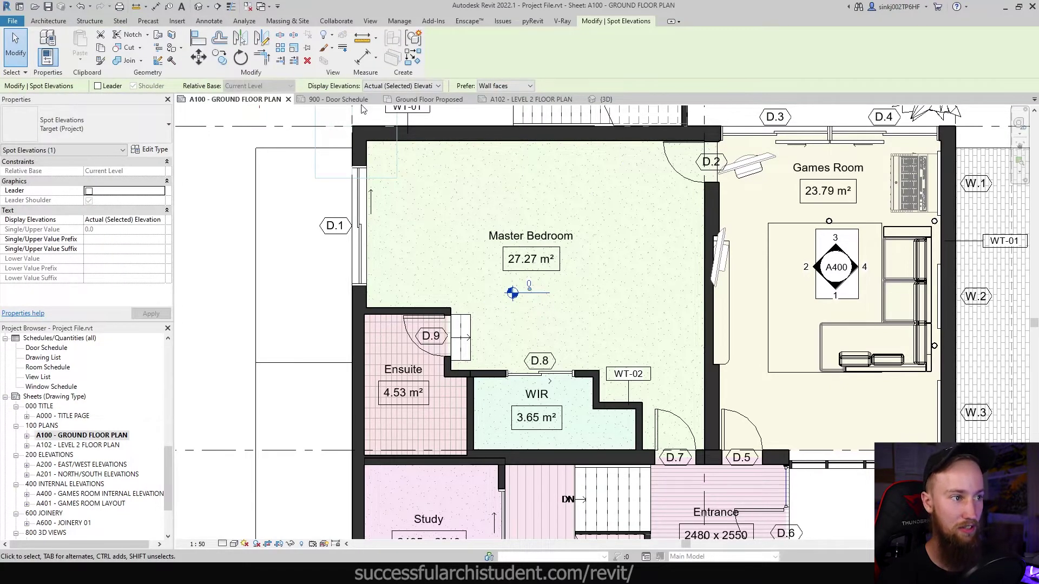
{"action": "left_click", "coordinate": [238, 198]}
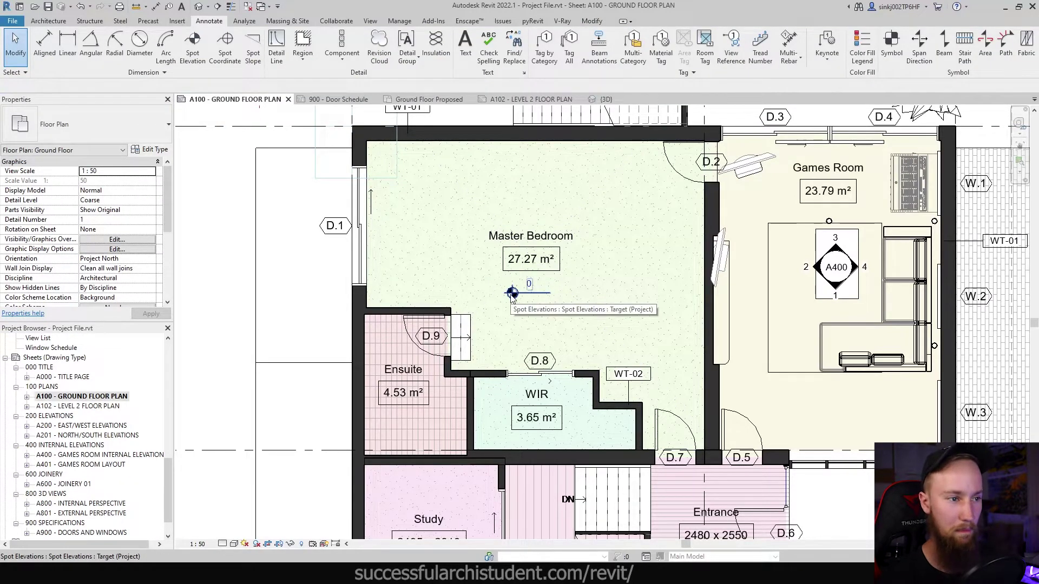
{"action": "scroll", "coordinate": [512, 297], "scroll_direction": "up", "scroll_amount": 2}
{"action": "left_click", "coordinate": [537, 292]}
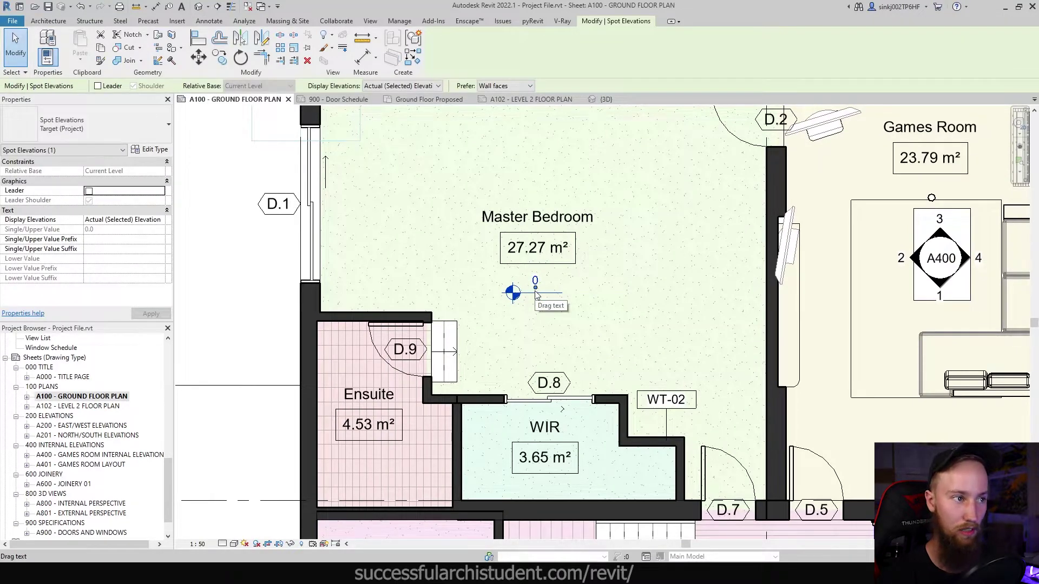
{"action": "key", "text": "Escape"}
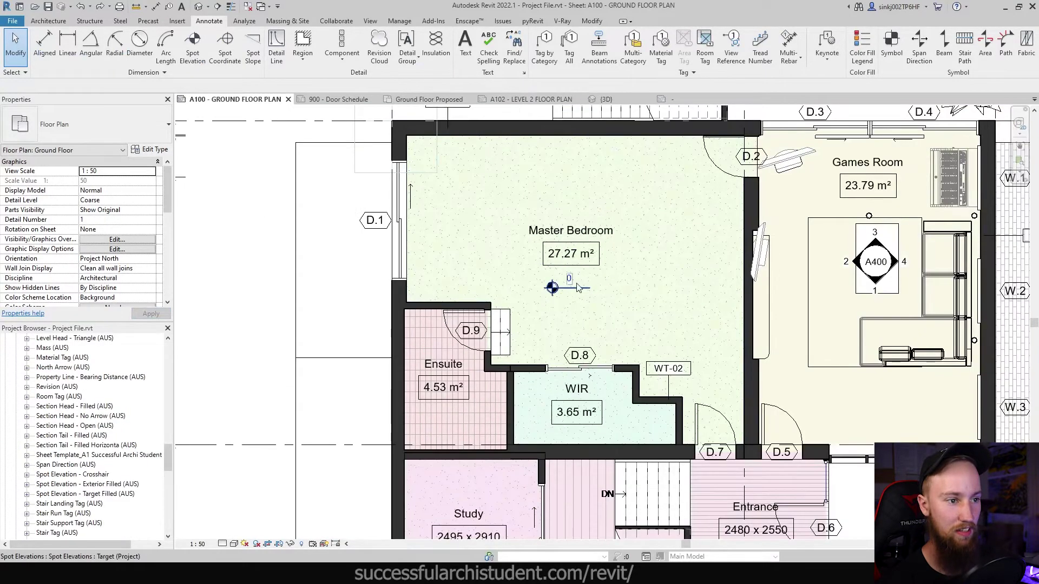
{"action": "left_click", "coordinate": [577, 294]}
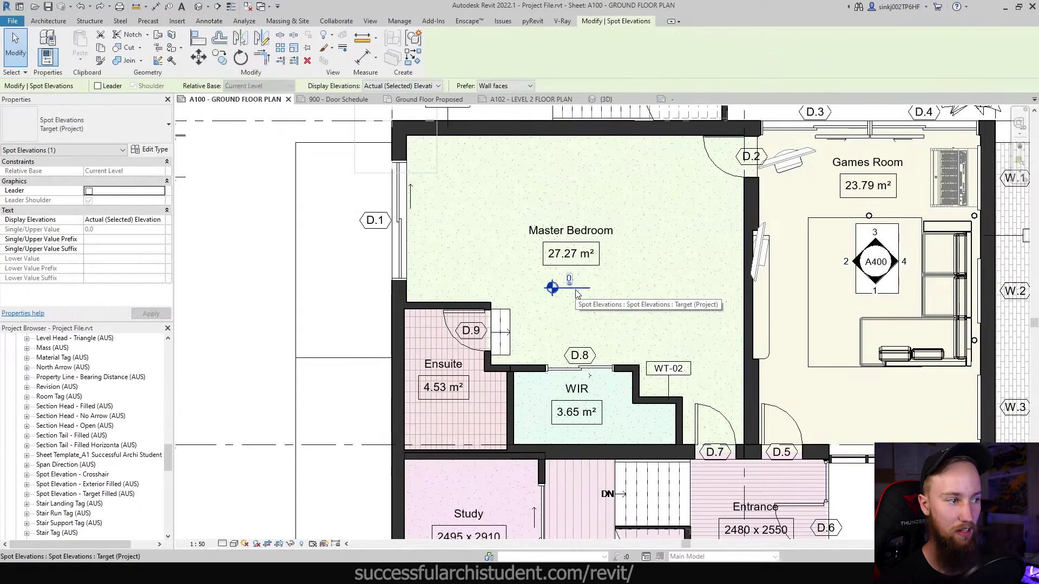
{"action": "left_click", "coordinate": [81, 126]}
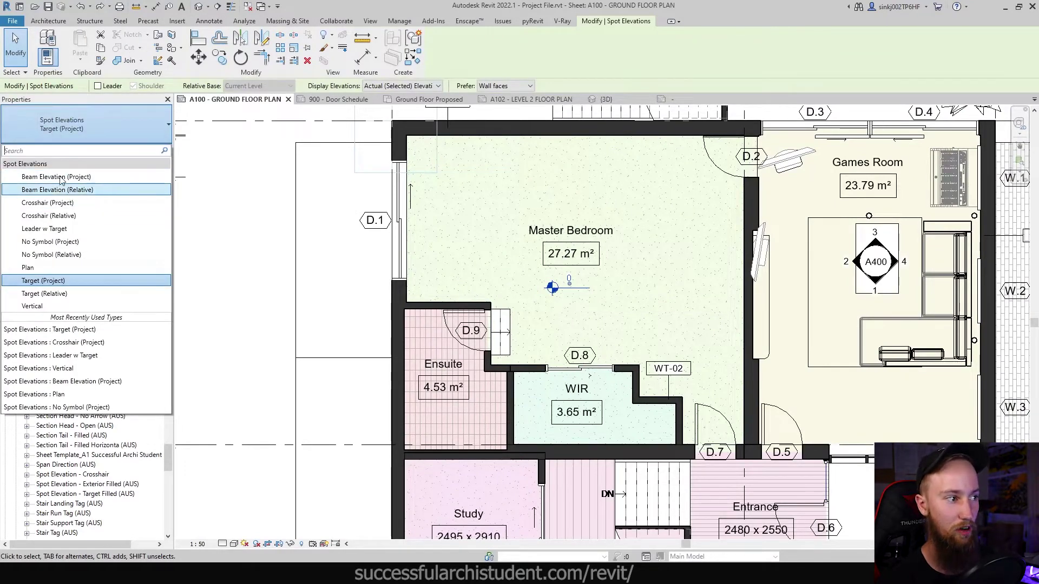
{"action": "left_click", "coordinate": [50, 242]}
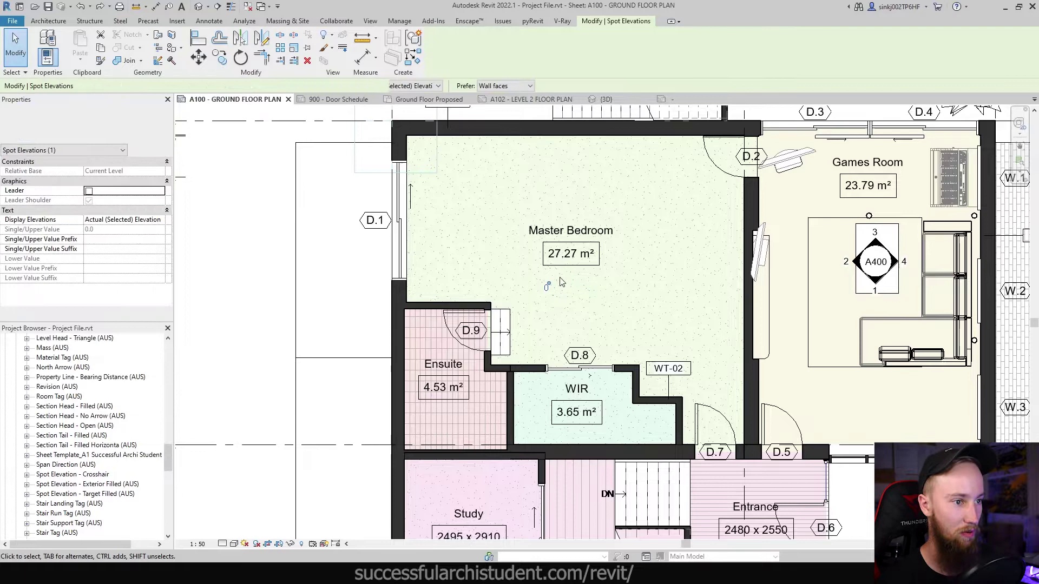
{"action": "left_click", "coordinate": [87, 125]}
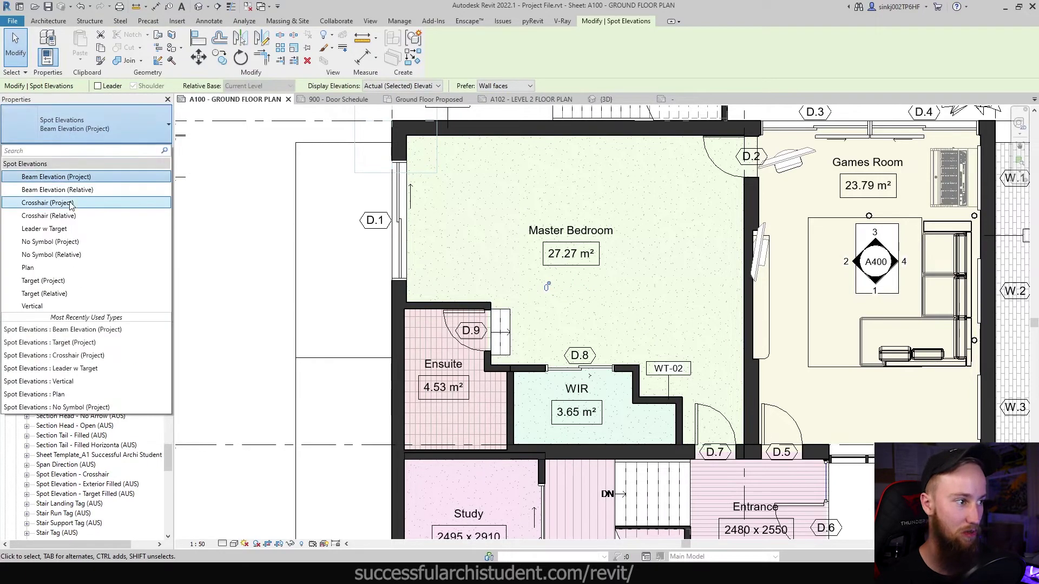
{"action": "left_click", "coordinate": [51, 215]}
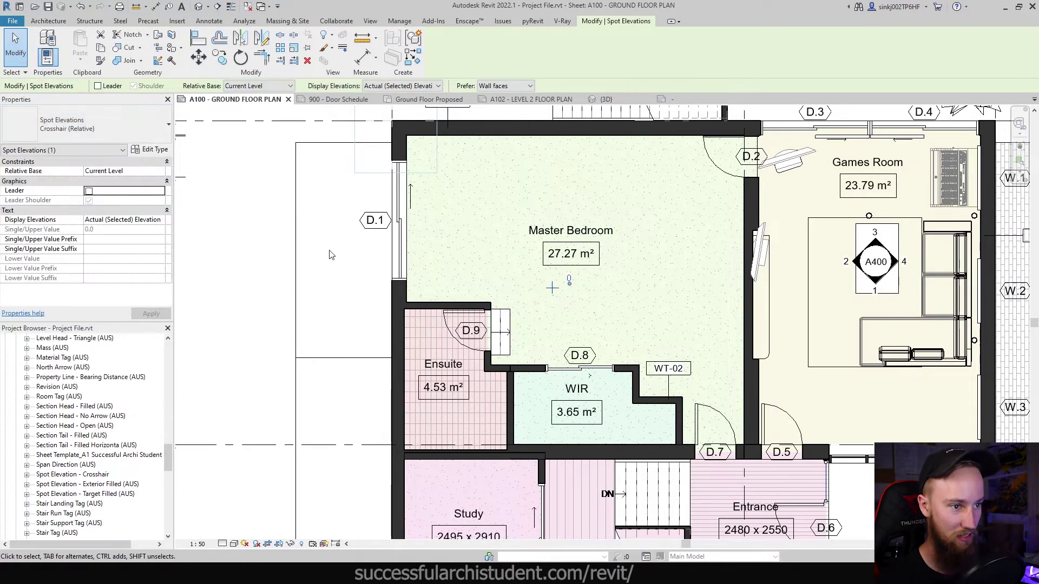
{"action": "left_click", "coordinate": [83, 130]}
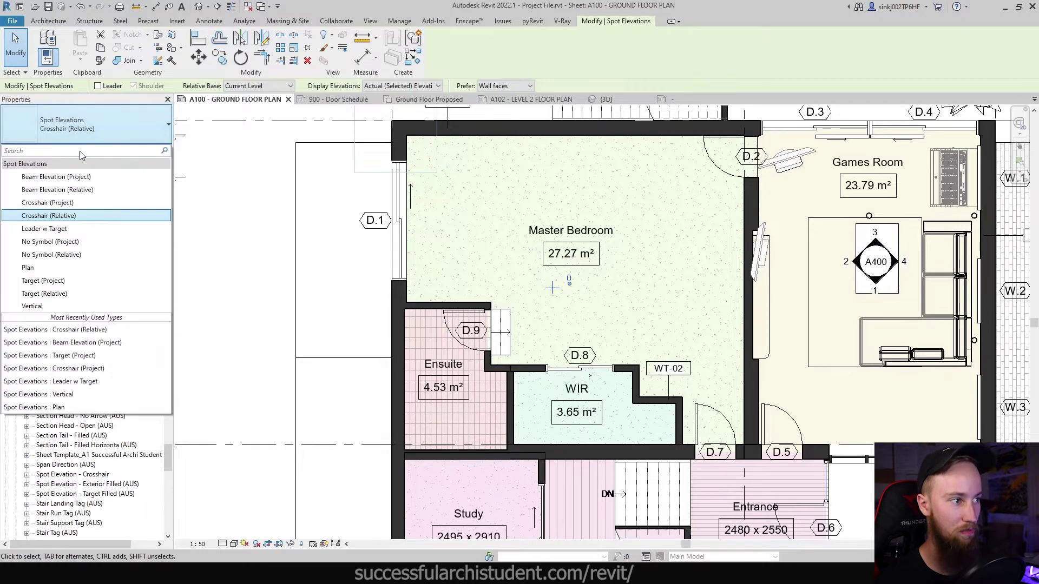
{"action": "left_click", "coordinate": [43, 306]}
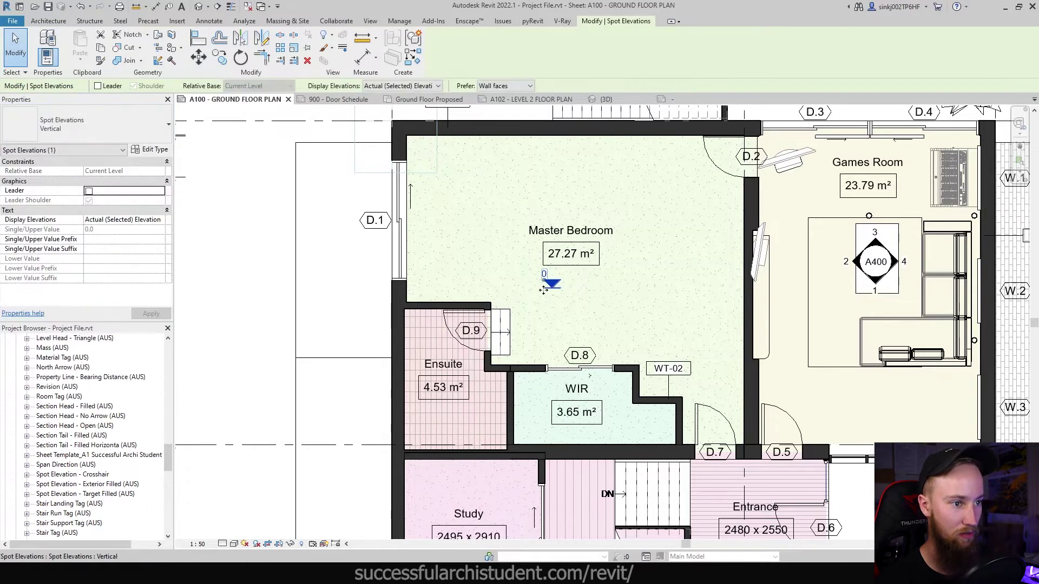
{"action": "left_click", "coordinate": [77, 125]}
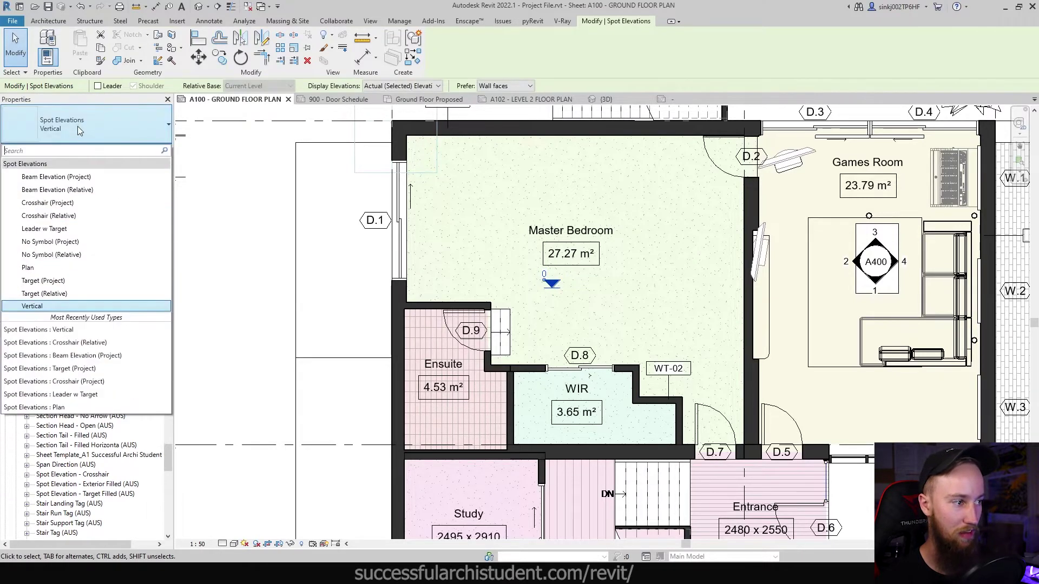
{"action": "left_click", "coordinate": [73, 281]}
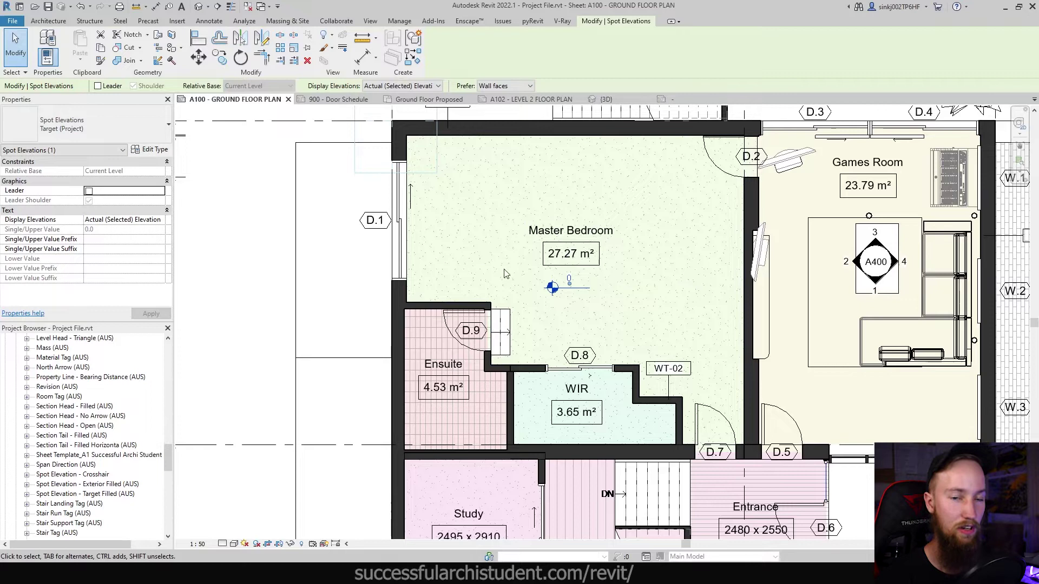
Enter FFL as the Single/Upper Value Prefix of the Master Bedroom spot elevation
{"action": "left_click", "coordinate": [116, 239]}
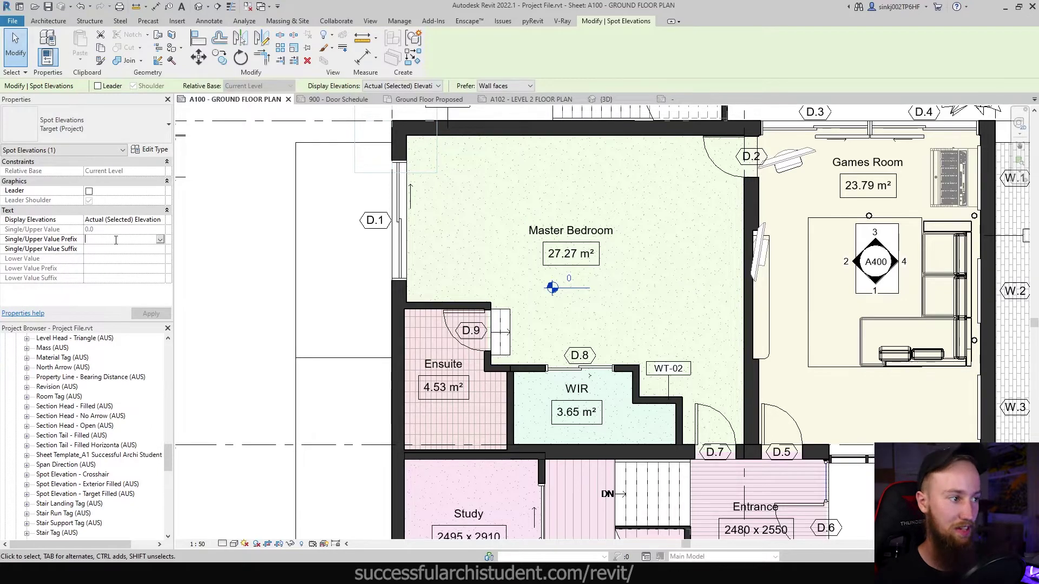
{"action": "type", "text": "fll"}
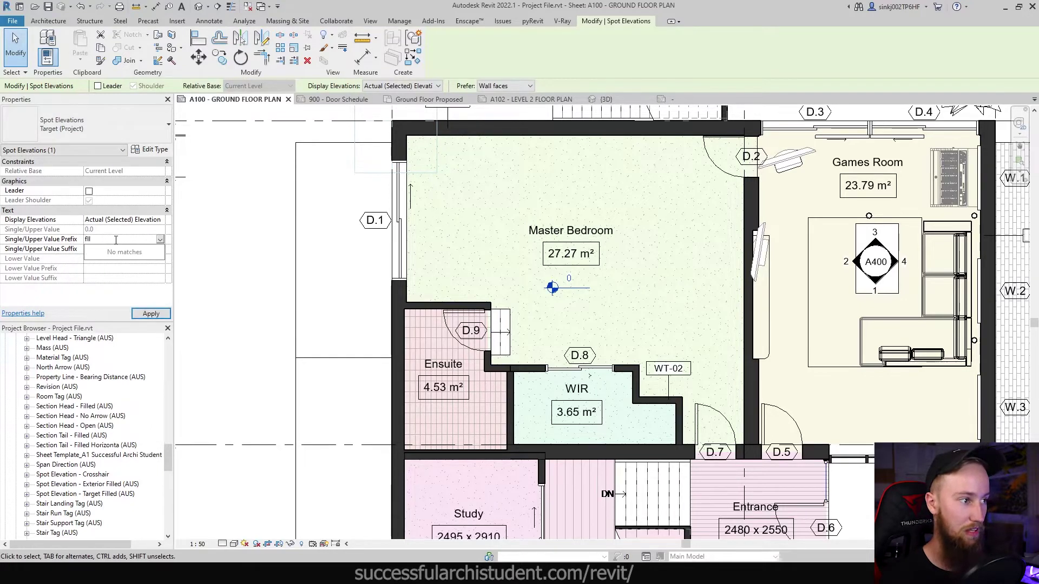
{"action": "key", "text": "BackSpace"}
{"action": "key", "text": "BackSpace"}
{"action": "key", "text": "BackSpace"}
{"action": "type", "text": "FFL"}
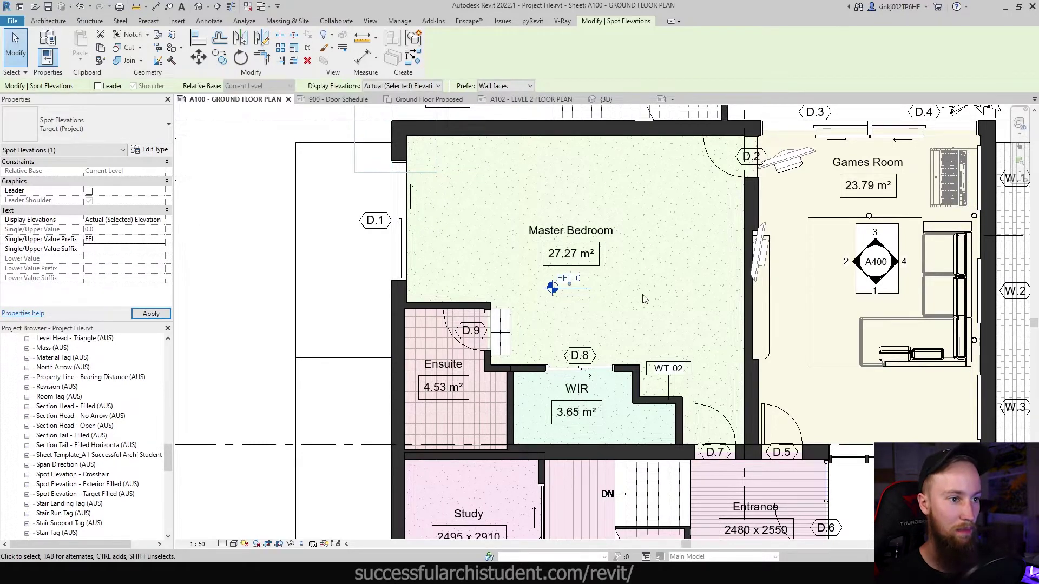
{"action": "mouse_move", "coordinate": [588, 290]}
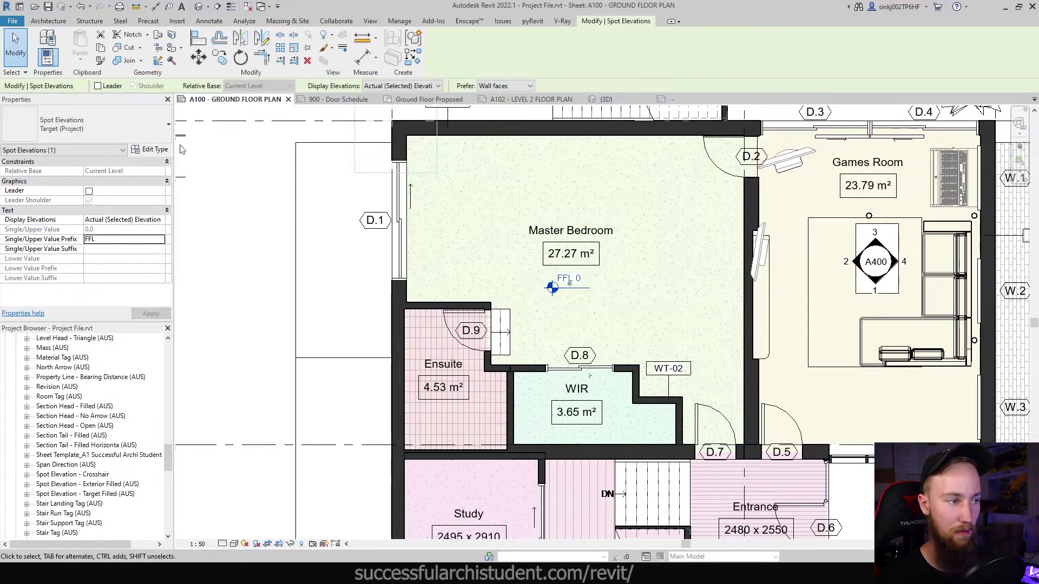
In the spot elevation's Type Properties, set Text Background to Transparent and Symbol to <none>, then apply
{"action": "left_click", "coordinate": [146, 150]}
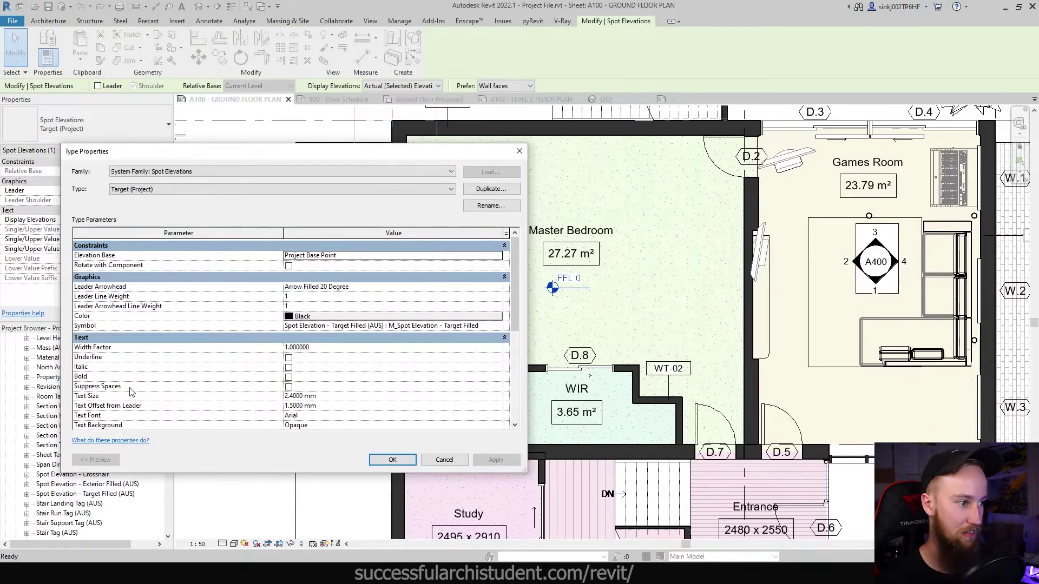
{"action": "scroll", "coordinate": [222, 385], "scroll_direction": "down", "scroll_amount": 2}
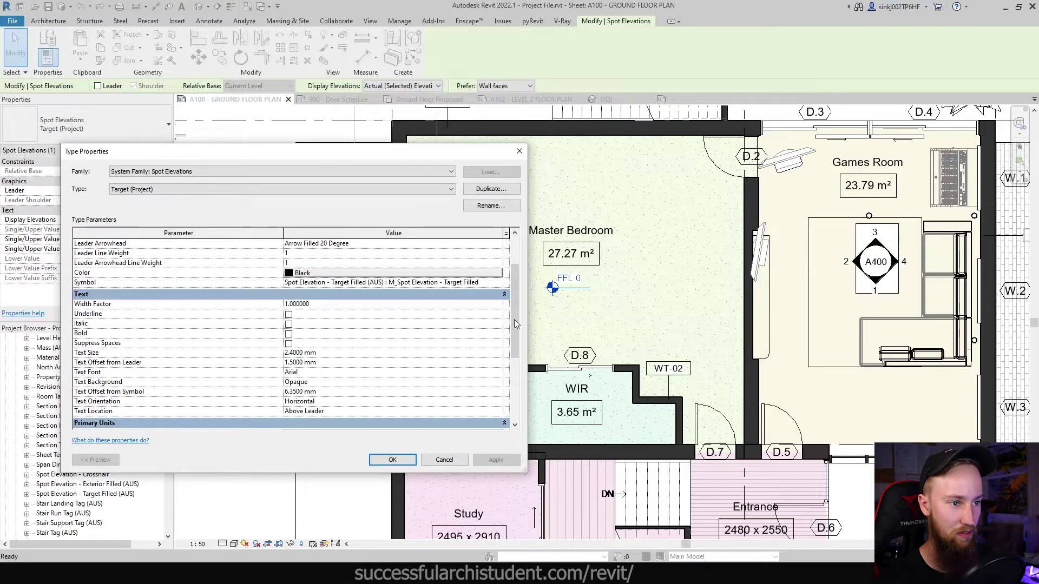
{"action": "left_click", "coordinate": [391, 382]}
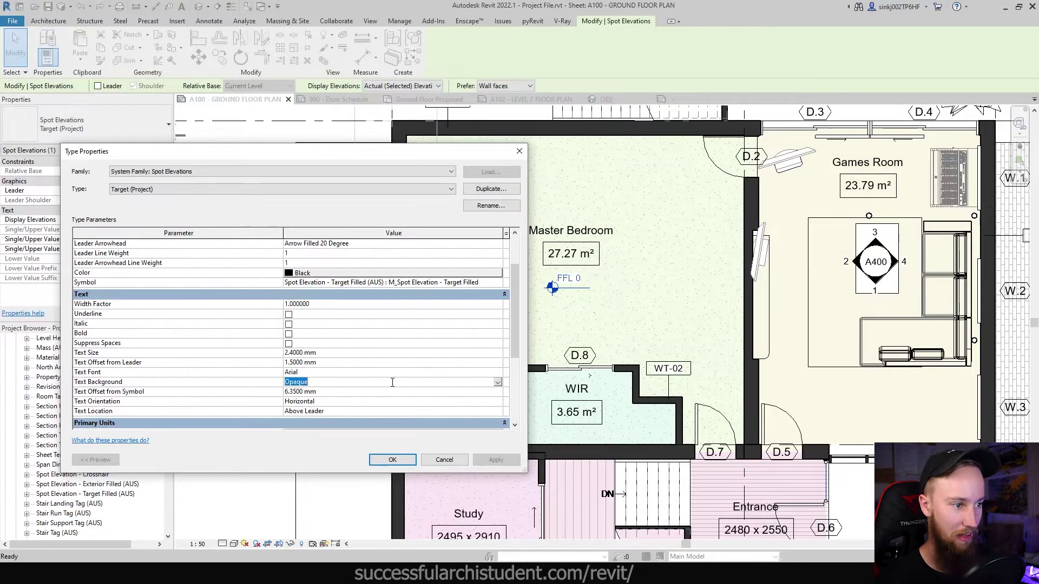
{"action": "left_click", "coordinate": [497, 383]}
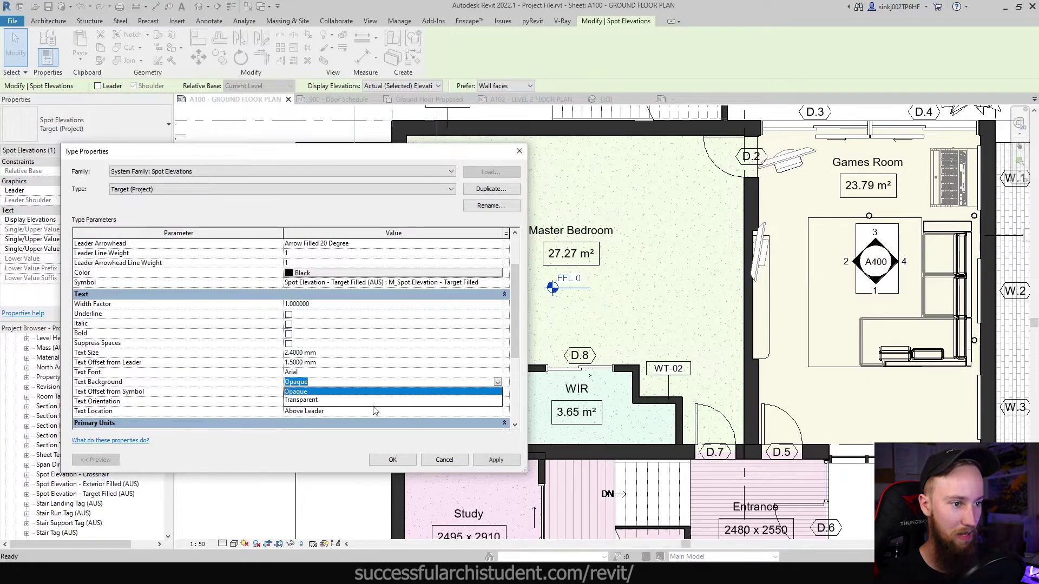
{"action": "left_click", "coordinate": [314, 402]}
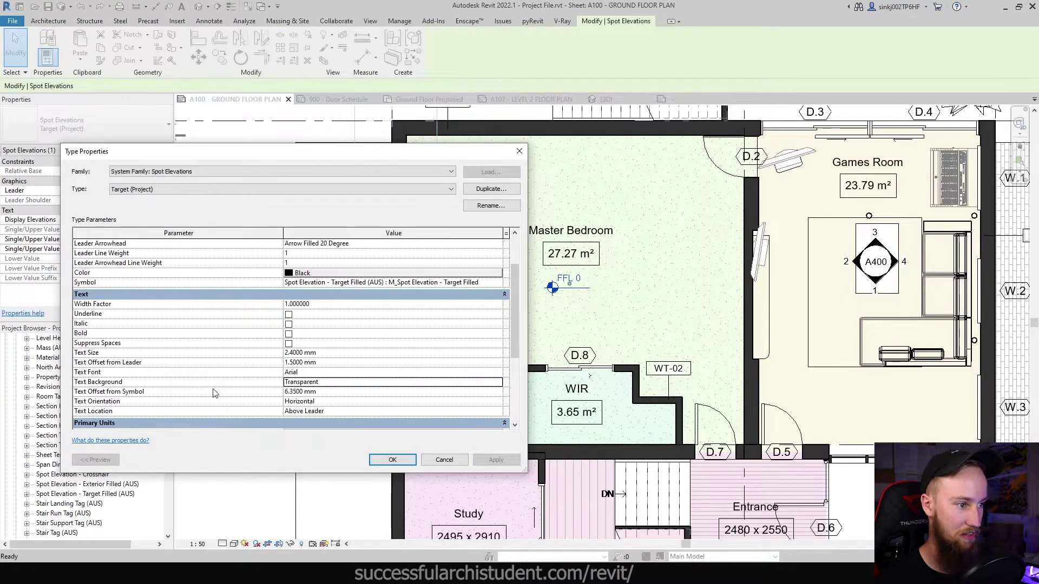
{"action": "left_click", "coordinate": [96, 325]}
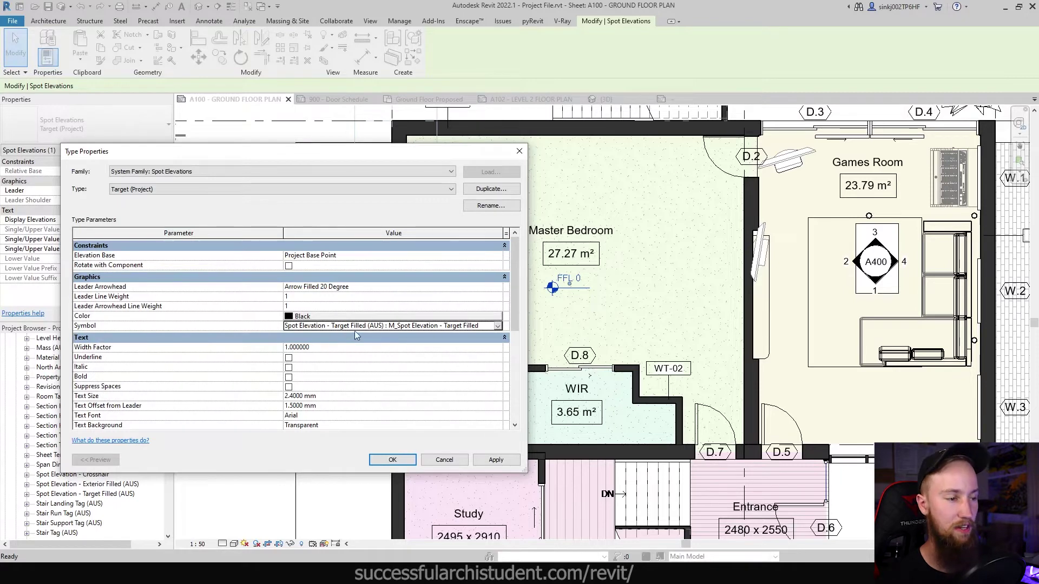
{"action": "left_click", "coordinate": [498, 326]}
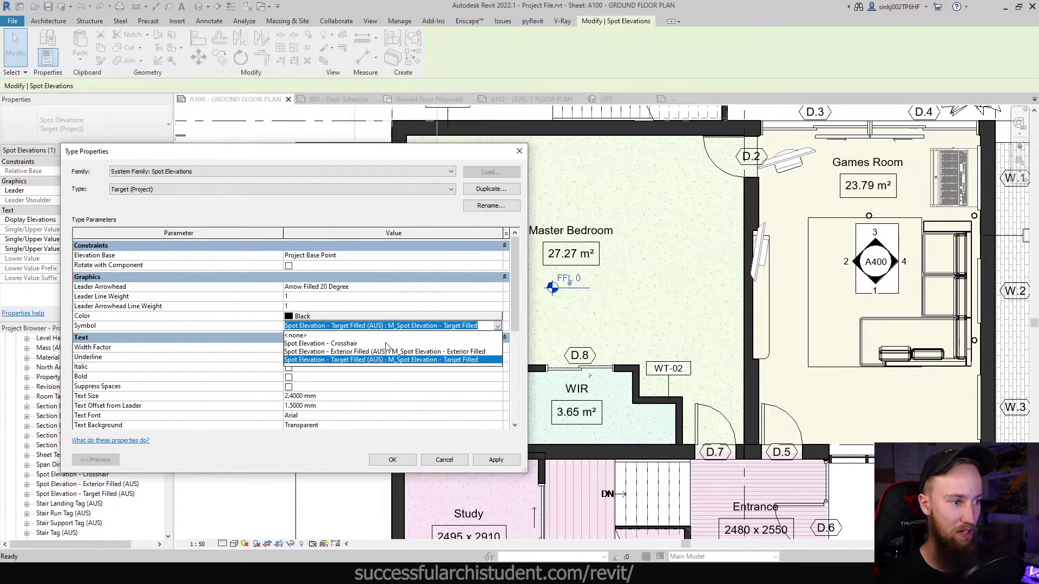
{"action": "left_click", "coordinate": [302, 336]}
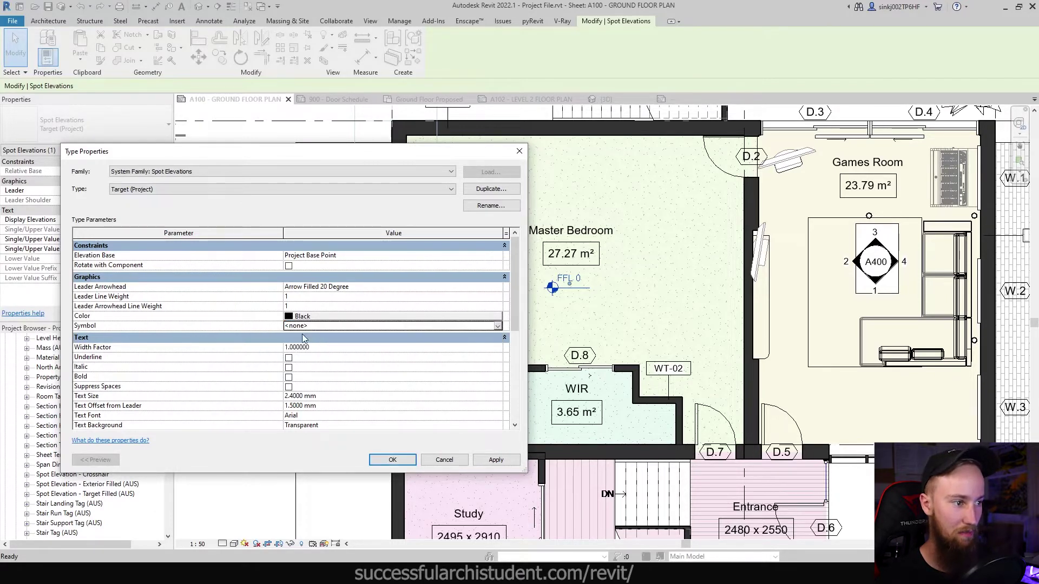
{"action": "left_click", "coordinate": [496, 460]}
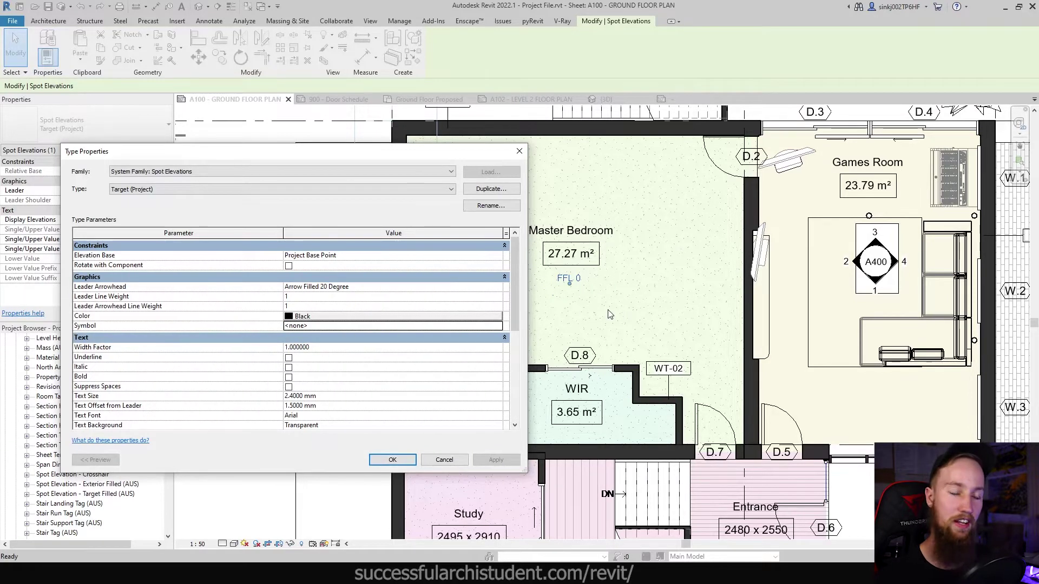
{"action": "scroll", "coordinate": [203, 295], "scroll_direction": "down", "scroll_amount": 3}
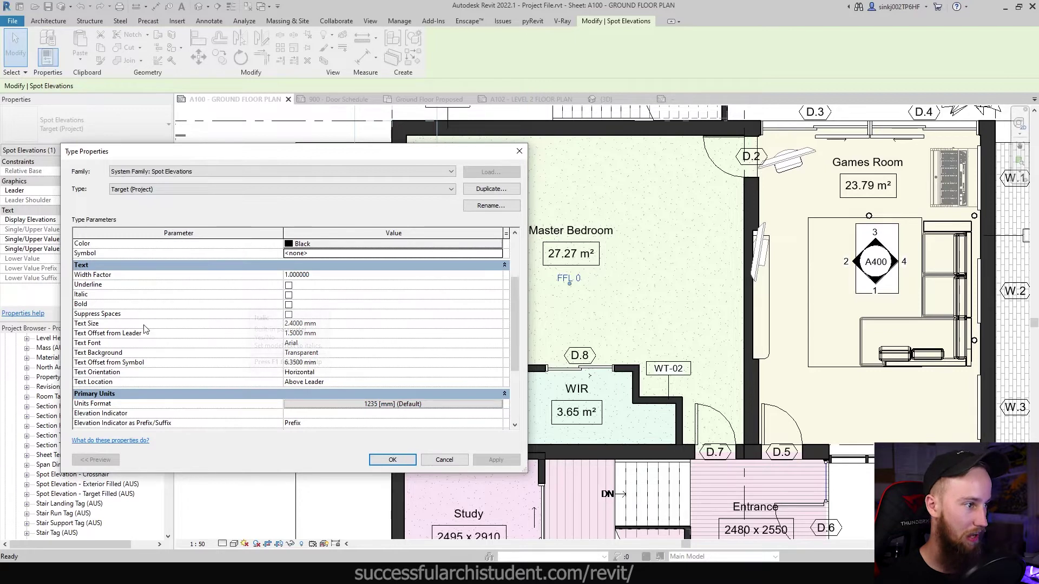
{"action": "scroll", "coordinate": [243, 303], "scroll_direction": "down", "scroll_amount": 1}
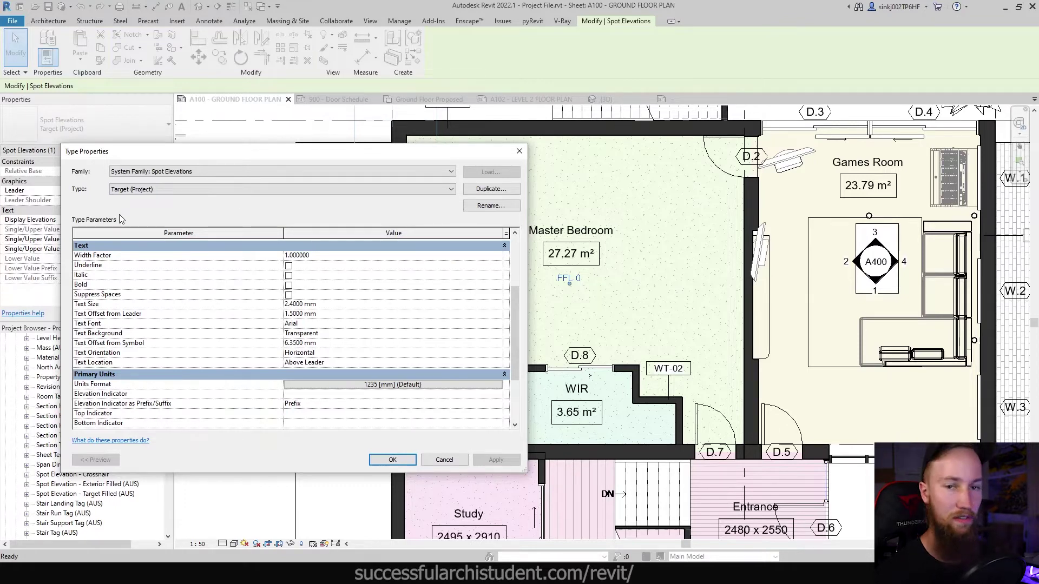
{"action": "scroll", "coordinate": [198, 397], "scroll_direction": "down", "scroll_amount": 2}
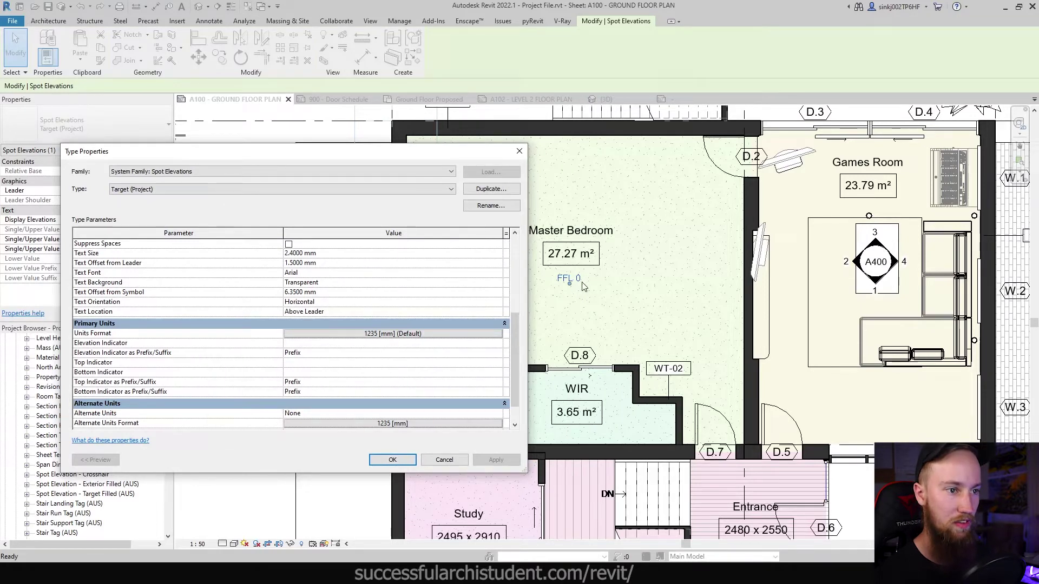
Set the type's Units Format to Meters with 2 decimal places, overriding project settings
{"action": "left_click", "coordinate": [408, 334]}
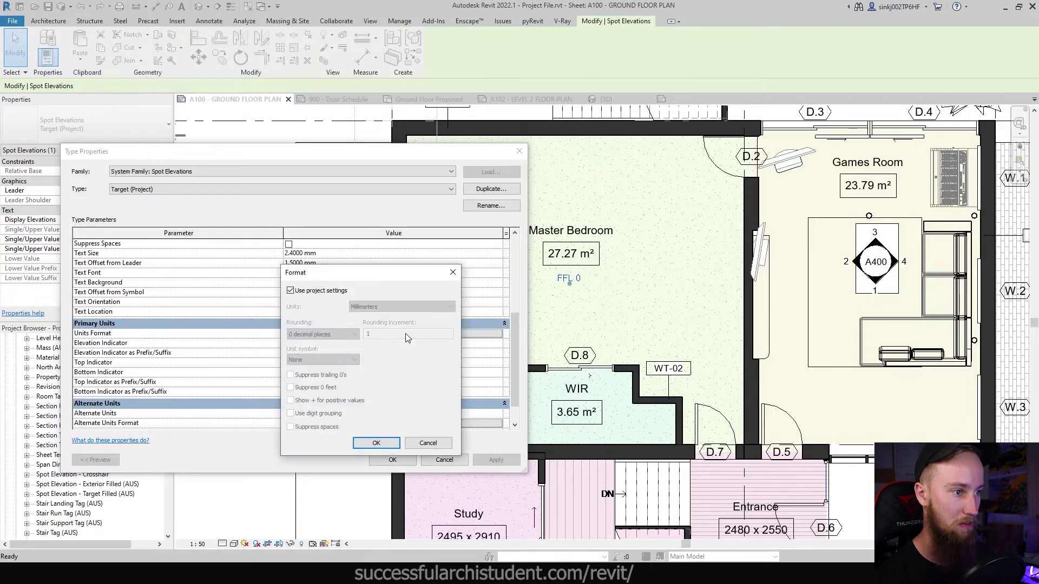
{"action": "left_click_drag", "start_coordinate": [321, 278], "coordinate": [267, 369]}
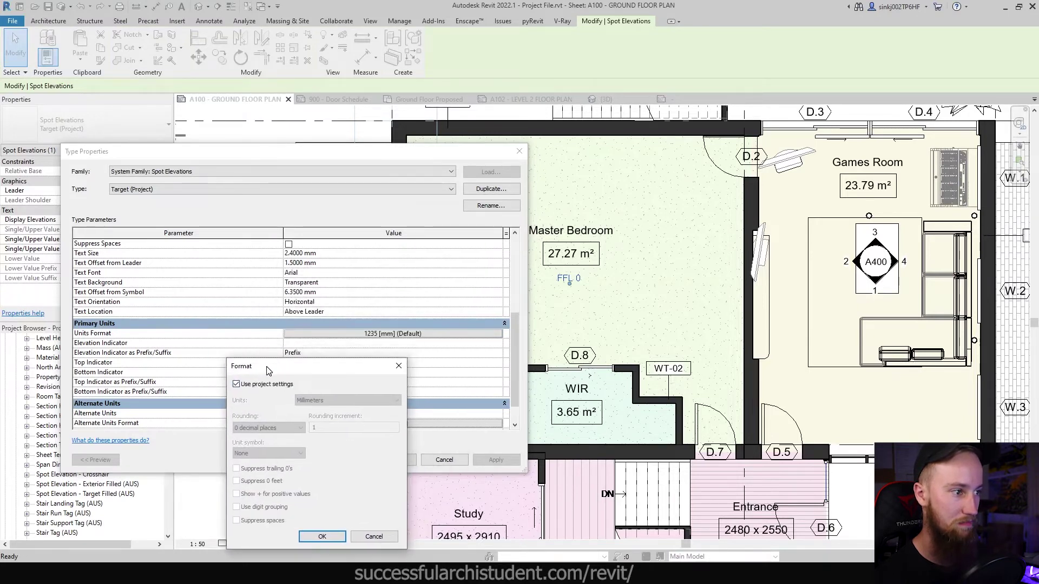
{"action": "left_click_drag", "start_coordinate": [334, 366], "coordinate": [392, 248]}
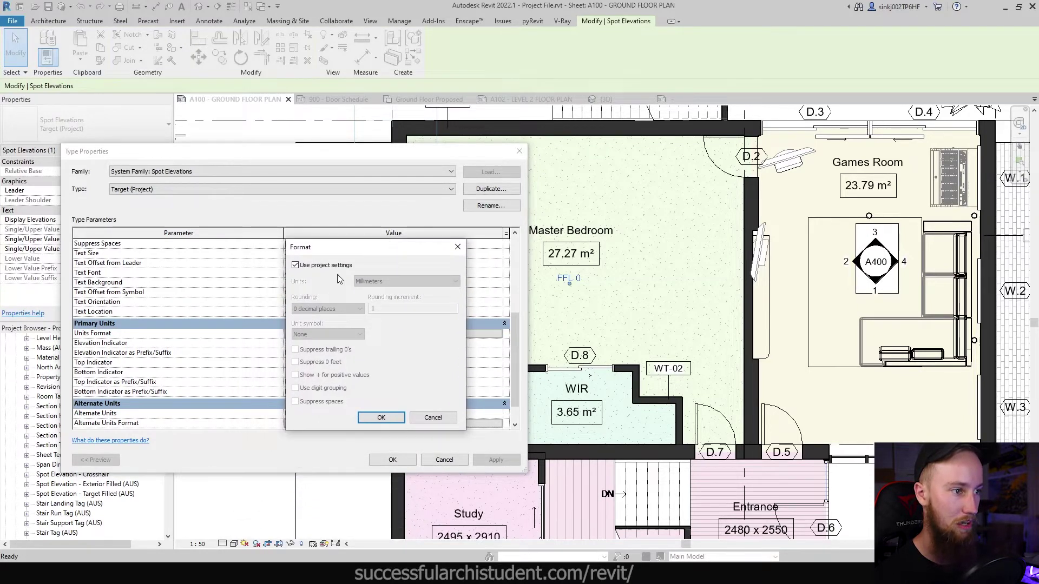
{"action": "left_click", "coordinate": [295, 265]}
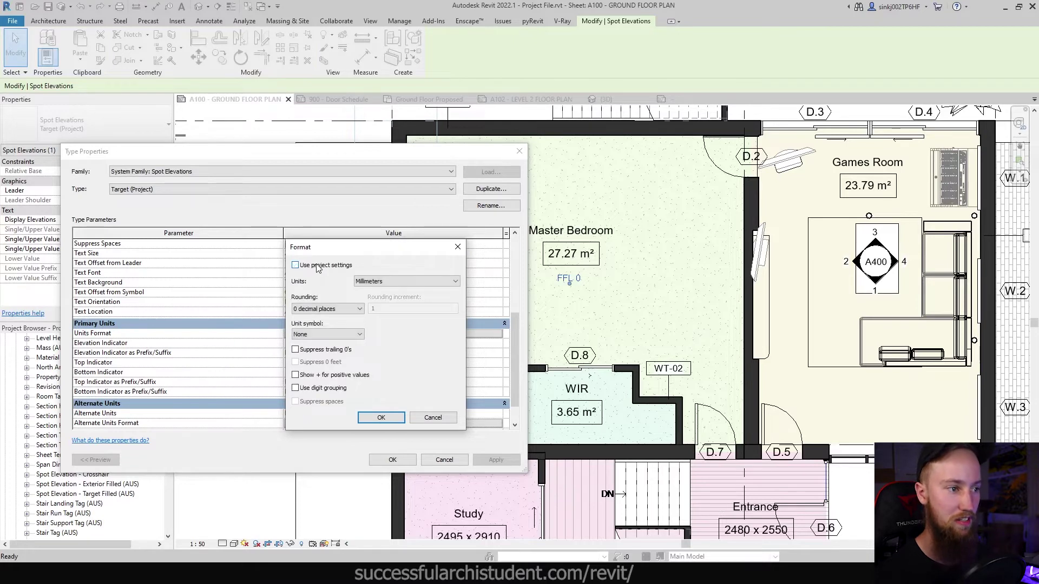
{"action": "left_click", "coordinate": [327, 309]}
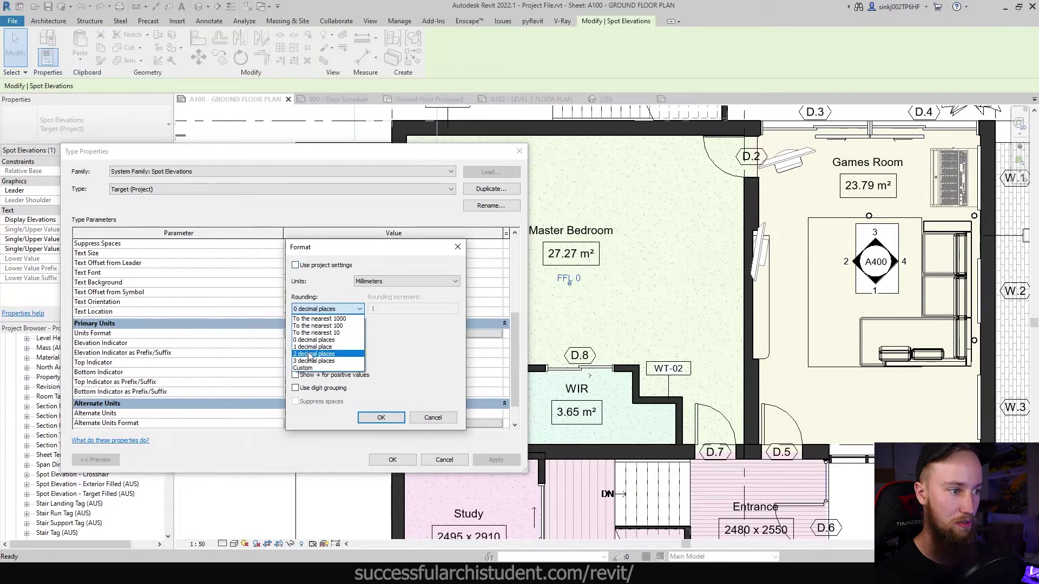
{"action": "left_click", "coordinate": [314, 338]}
{"action": "left_click", "coordinate": [381, 416]}
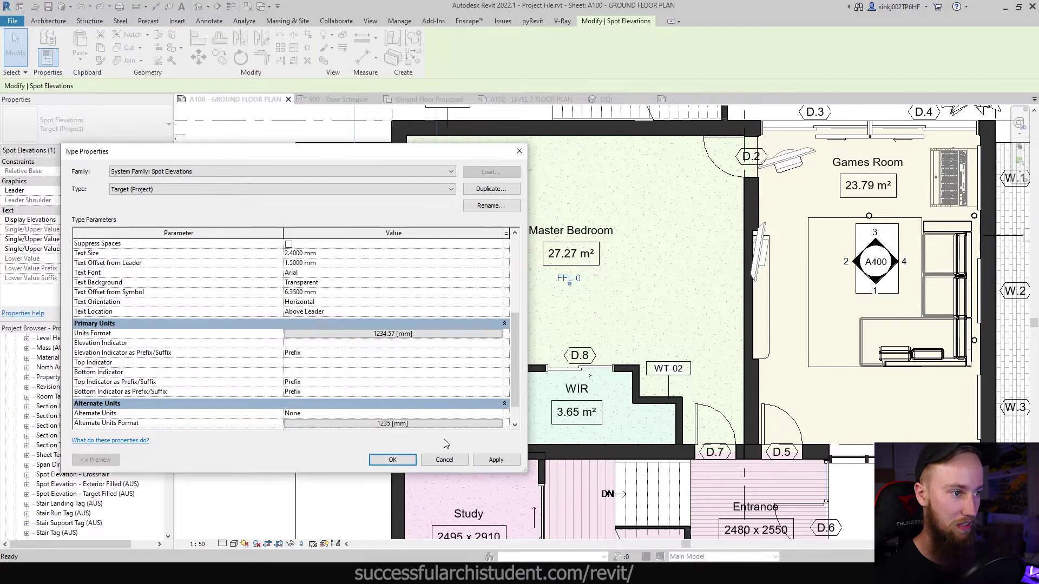
{"action": "left_click", "coordinate": [495, 460]}
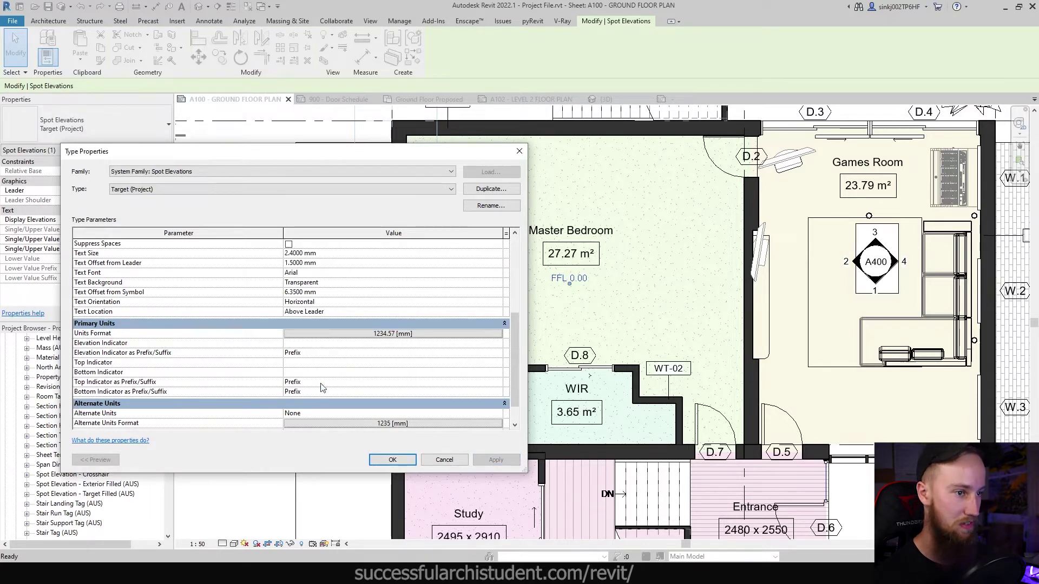
{"action": "left_click", "coordinate": [401, 334]}
{"action": "left_click", "coordinate": [382, 281]}
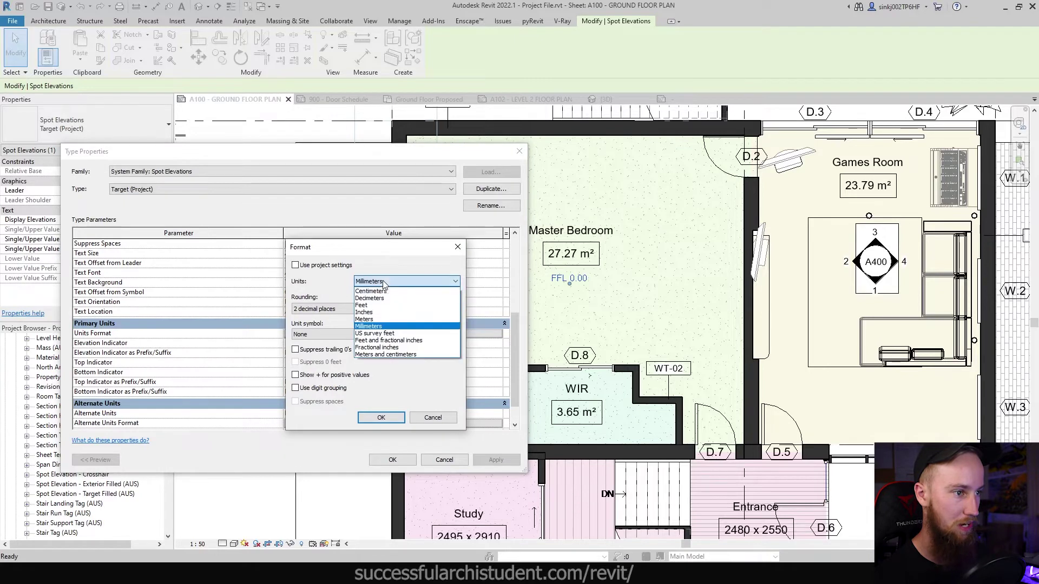
{"action": "left_click", "coordinate": [373, 325]}
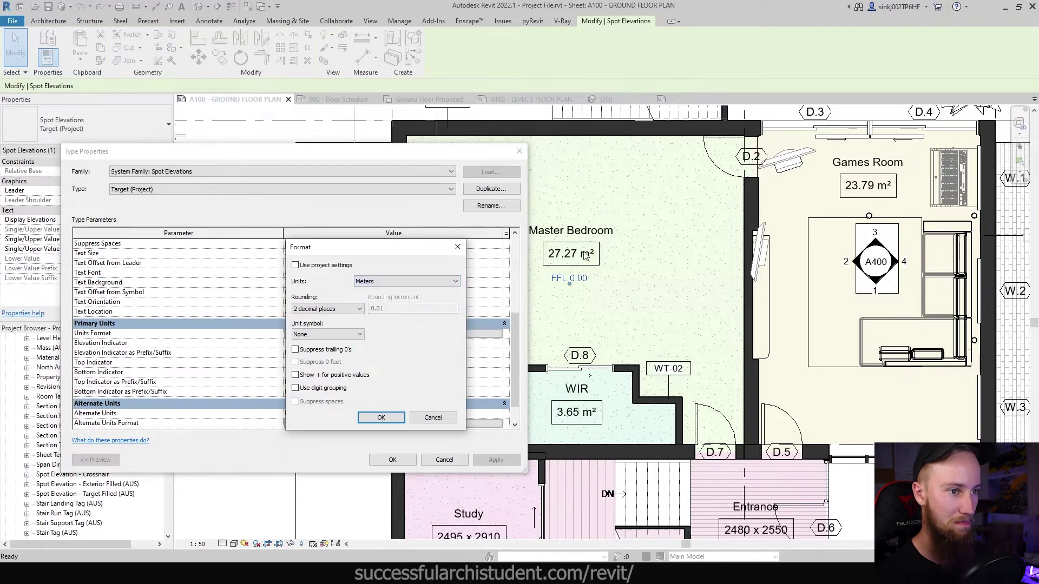
{"action": "left_click", "coordinate": [381, 417]}
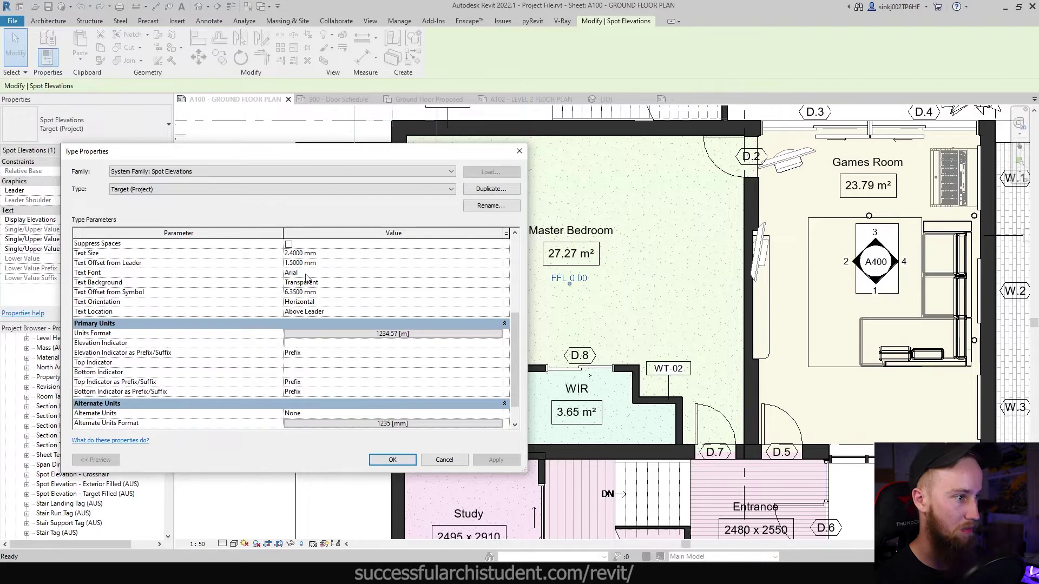
Set the spot elevation Text Size to 3 mm and accept the type changes
{"action": "left_click", "coordinate": [340, 255]}
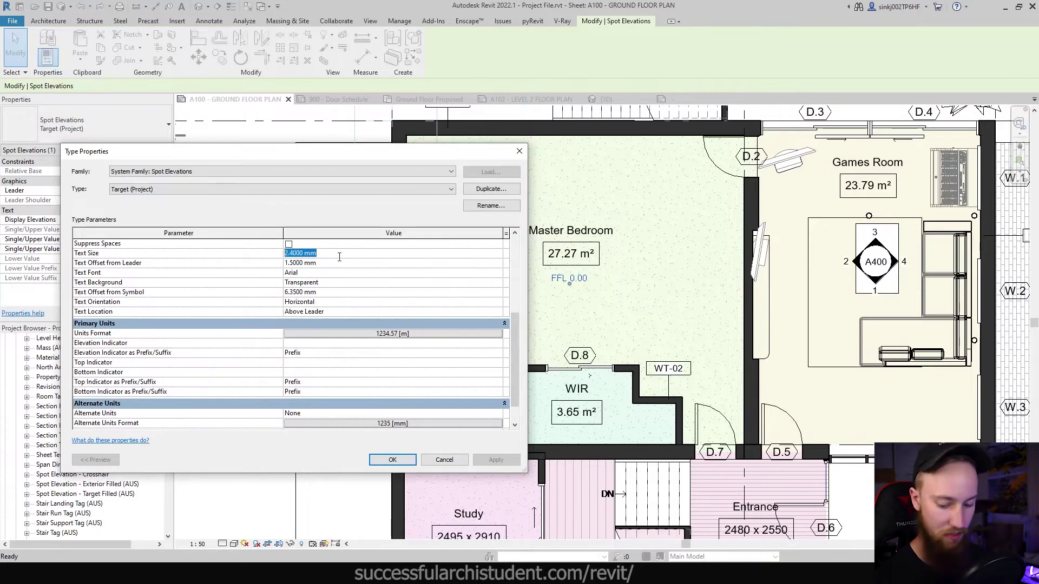
{"action": "type", "text": "3"}
{"action": "left_click", "coordinate": [496, 460]}
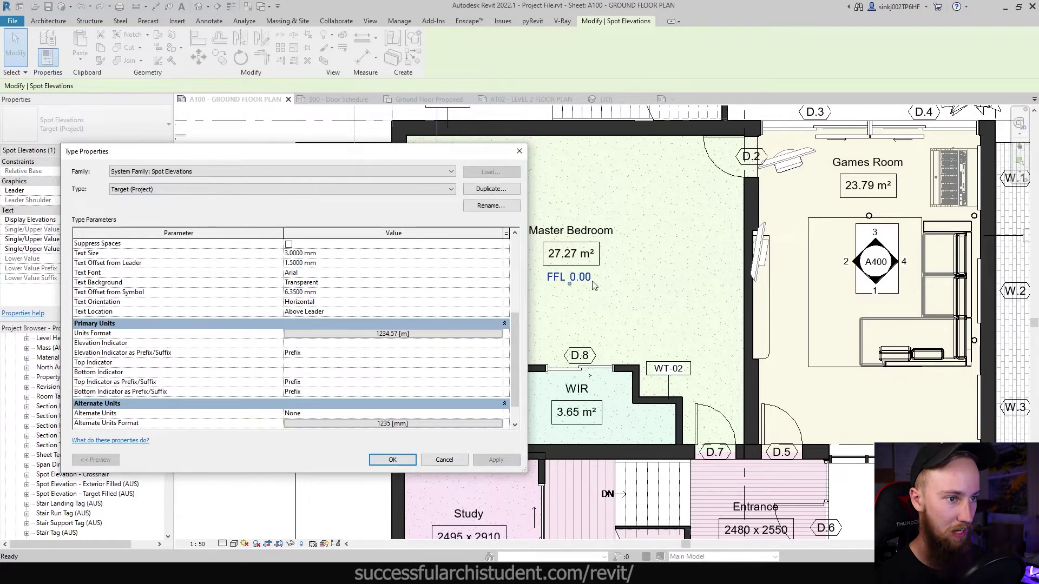
{"action": "left_click", "coordinate": [392, 460]}
{"action": "key", "text": "Escape"}
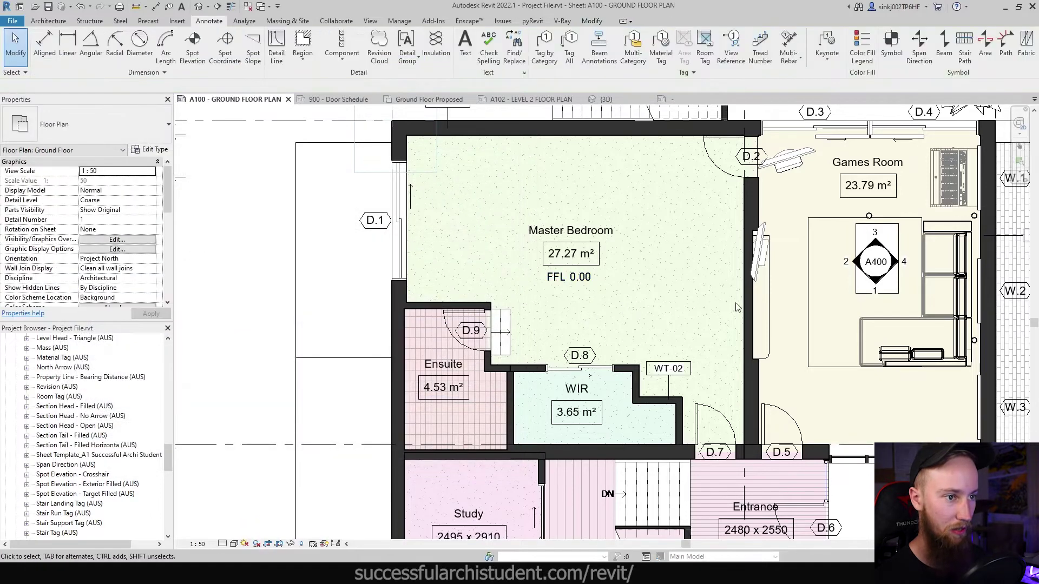
Place a new spot elevation on the Study floor, reading 1.40
{"action": "scroll", "coordinate": [589, 323], "scroll_direction": "up", "scroll_amount": 4}
{"action": "scroll", "coordinate": [589, 323], "scroll_direction": "down", "scroll_amount": 5}
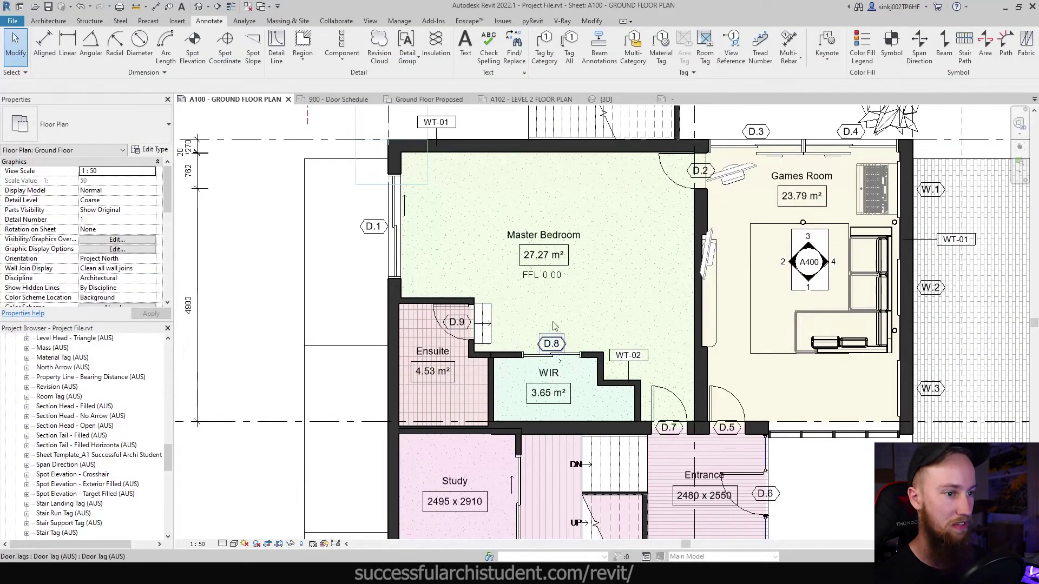
{"action": "scroll", "coordinate": [440, 238], "scroll_direction": "down", "scroll_amount": 2}
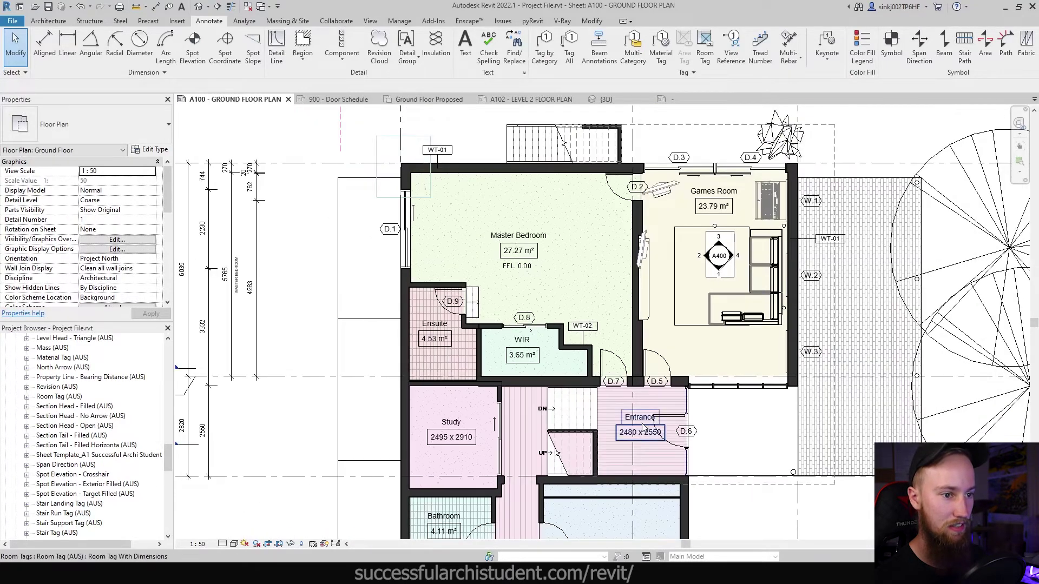
{"action": "left_click", "coordinate": [193, 52]}
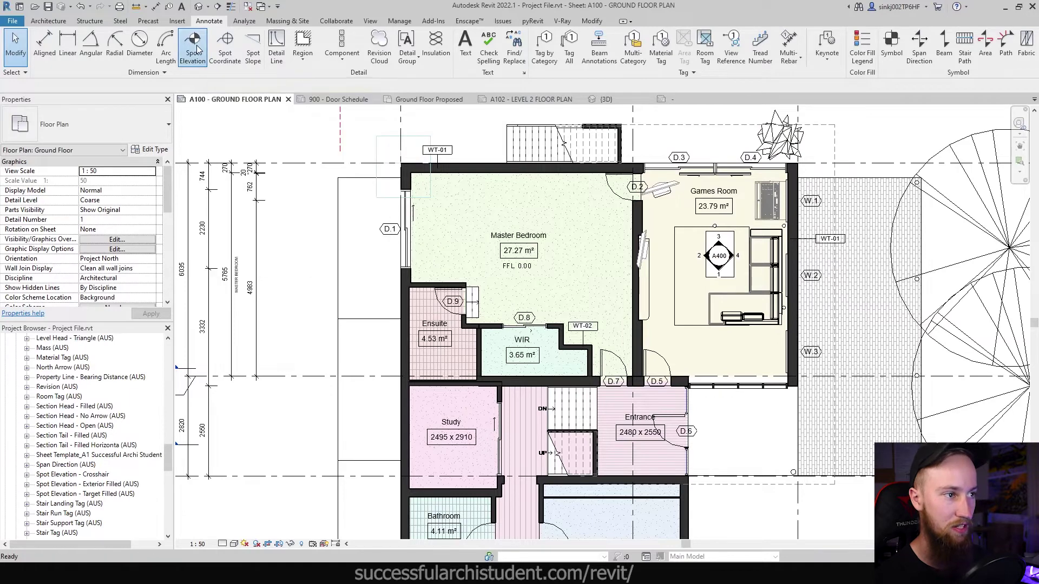
{"action": "scroll", "coordinate": [435, 464], "scroll_direction": "up", "scroll_amount": 2}
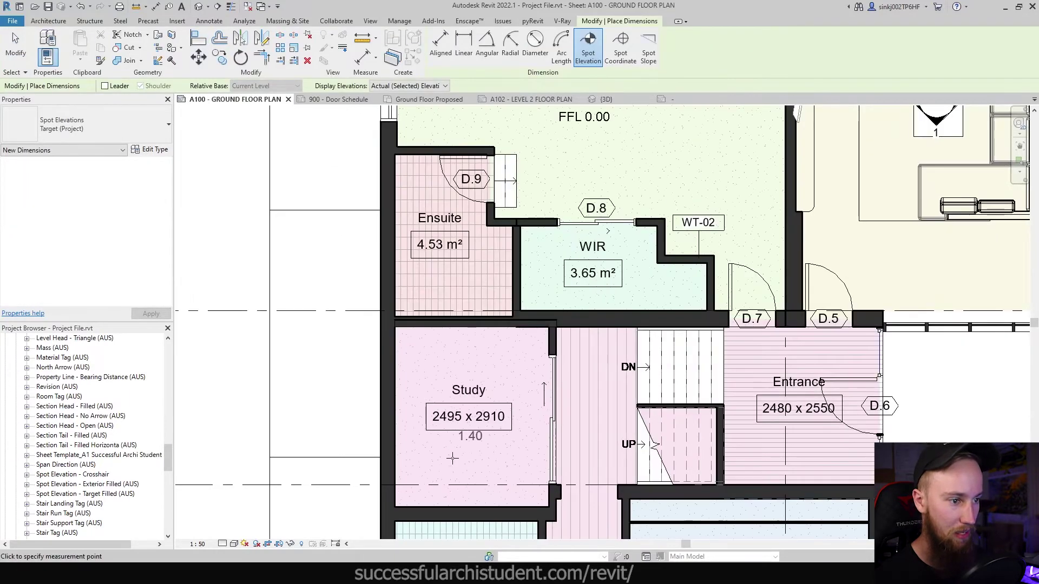
{"action": "scroll", "coordinate": [438, 461], "scroll_direction": "up", "scroll_amount": 2}
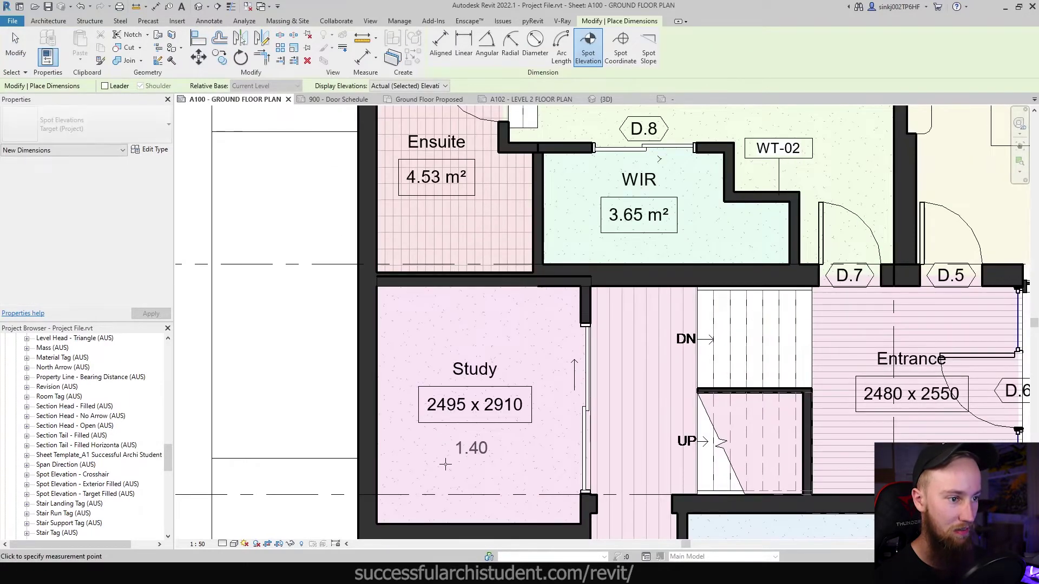
{"action": "left_click", "coordinate": [524, 446]}
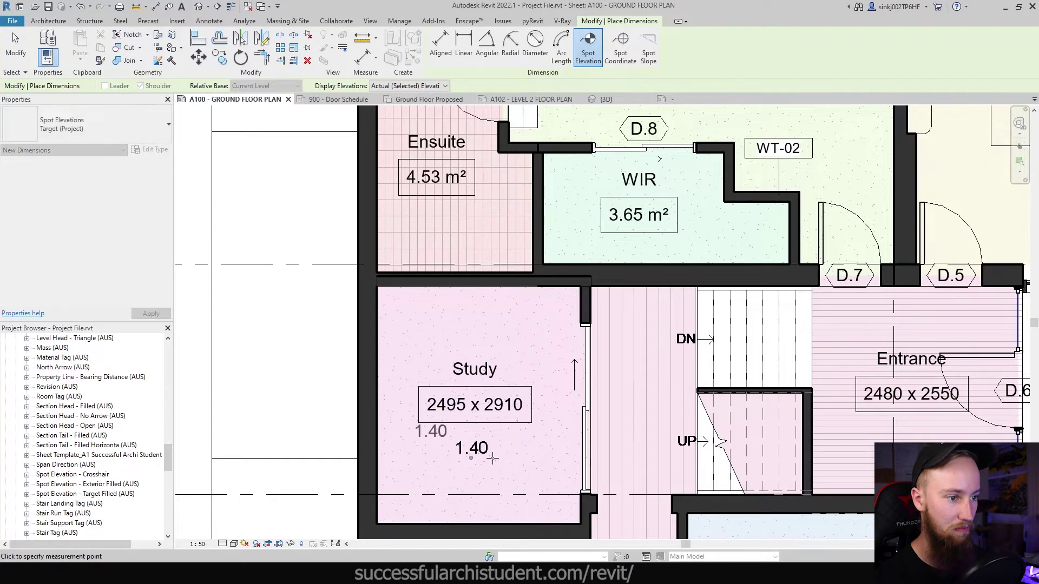
{"action": "key", "text": "Escape"}
{"action": "key", "text": "Escape"}
Give the Study spot elevation the FFL prefix so it reads FFL 1.40
{"action": "scroll", "coordinate": [502, 231], "scroll_direction": "down", "scroll_amount": 2}
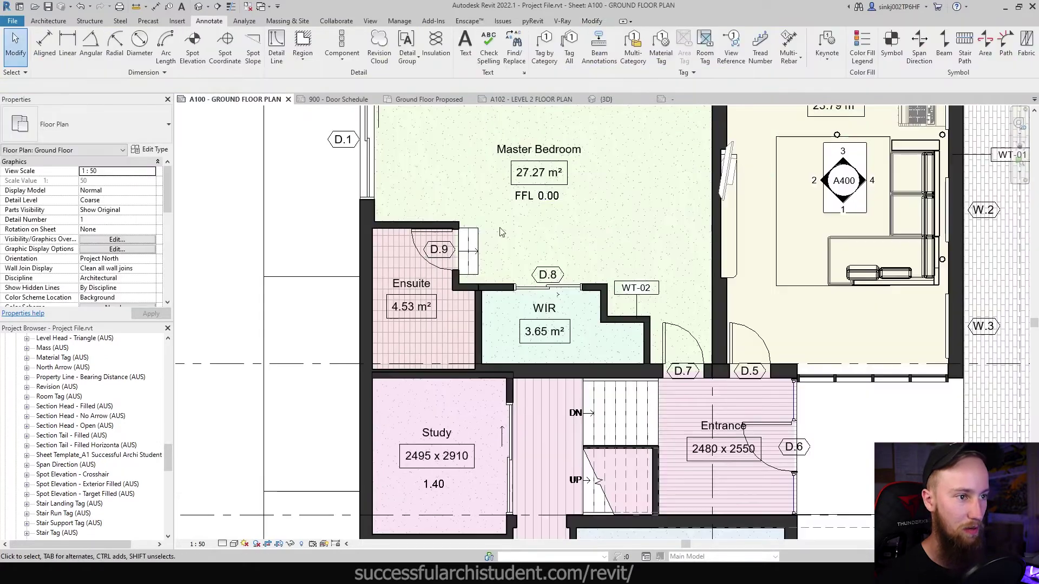
{"action": "left_click", "coordinate": [537, 201]}
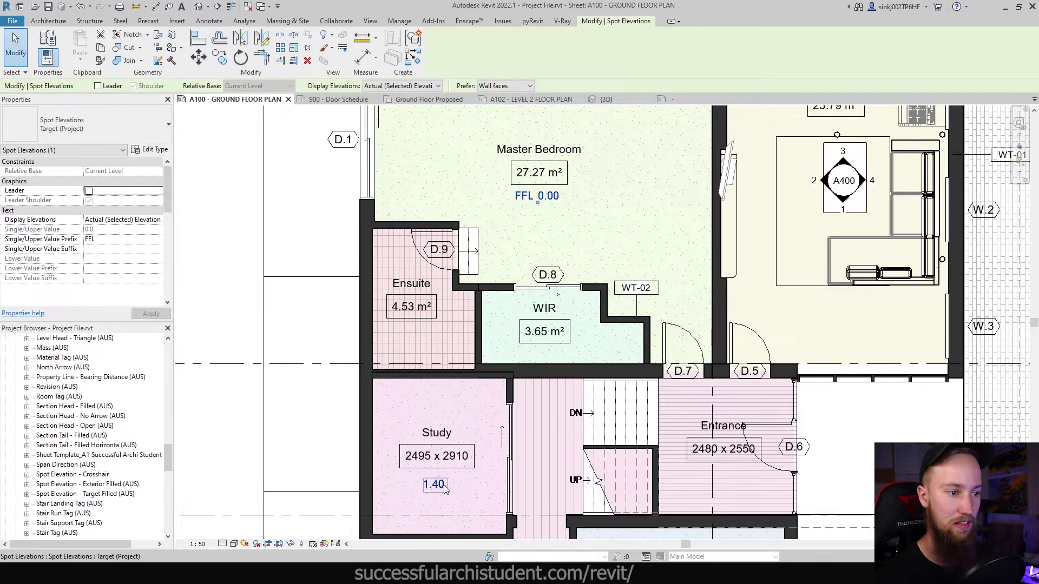
{"action": "key", "text": "Escape"}
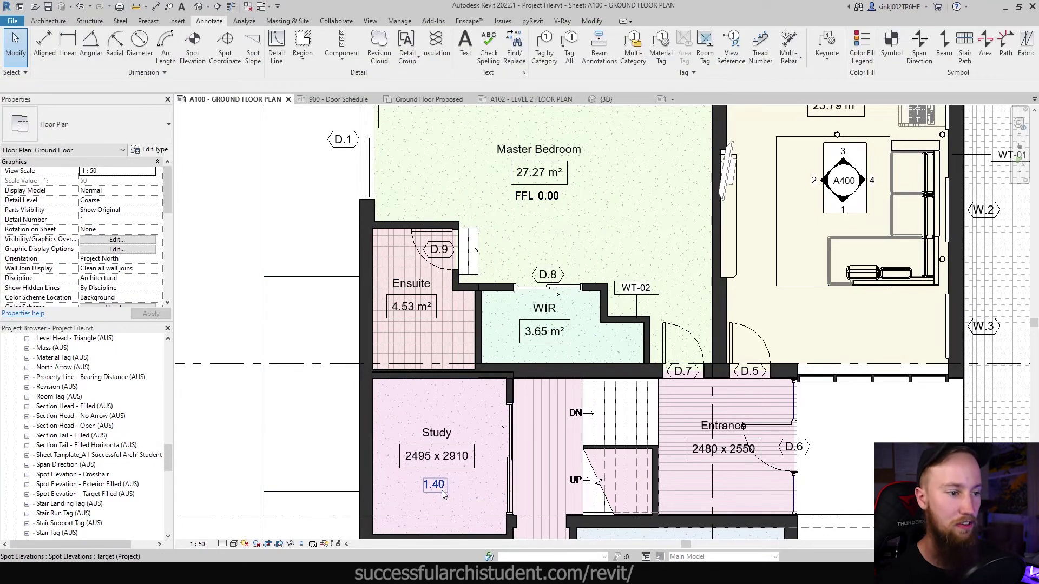
{"action": "left_click", "coordinate": [443, 496]}
{"action": "left_click", "coordinate": [104, 241]}
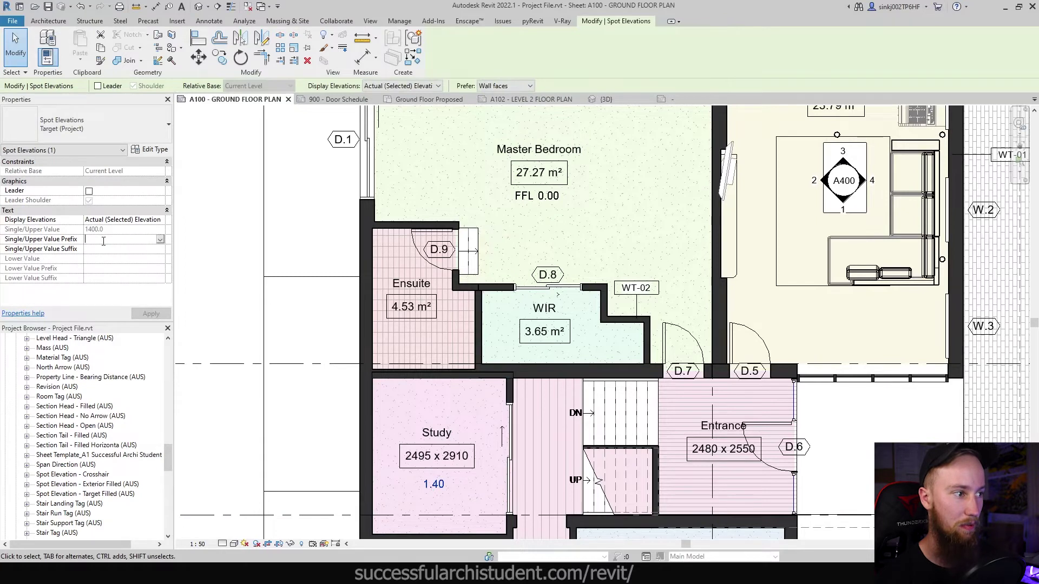
{"action": "type", "text": "FFL"}
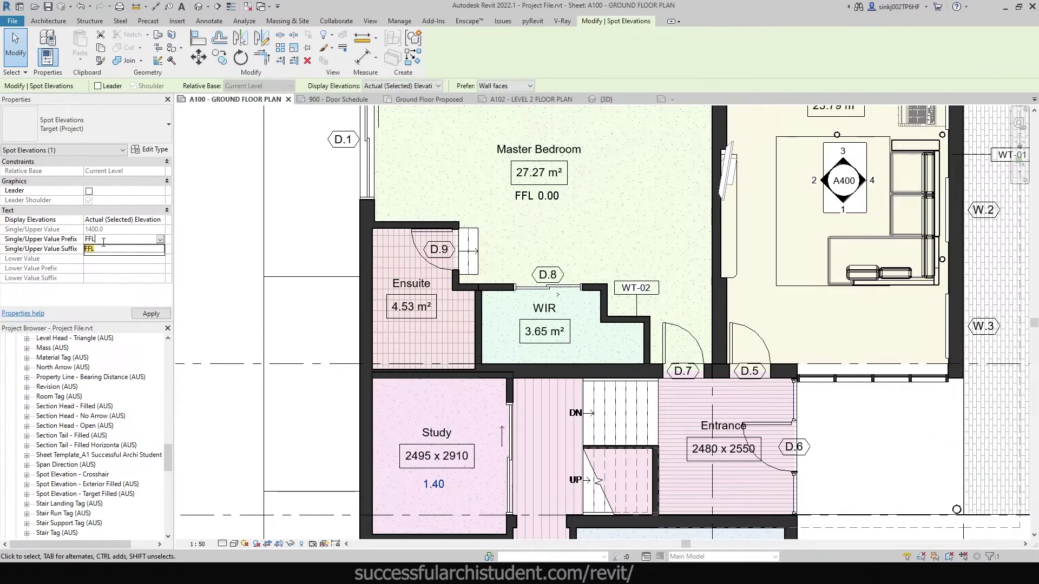
{"action": "key", "text": "Return"}
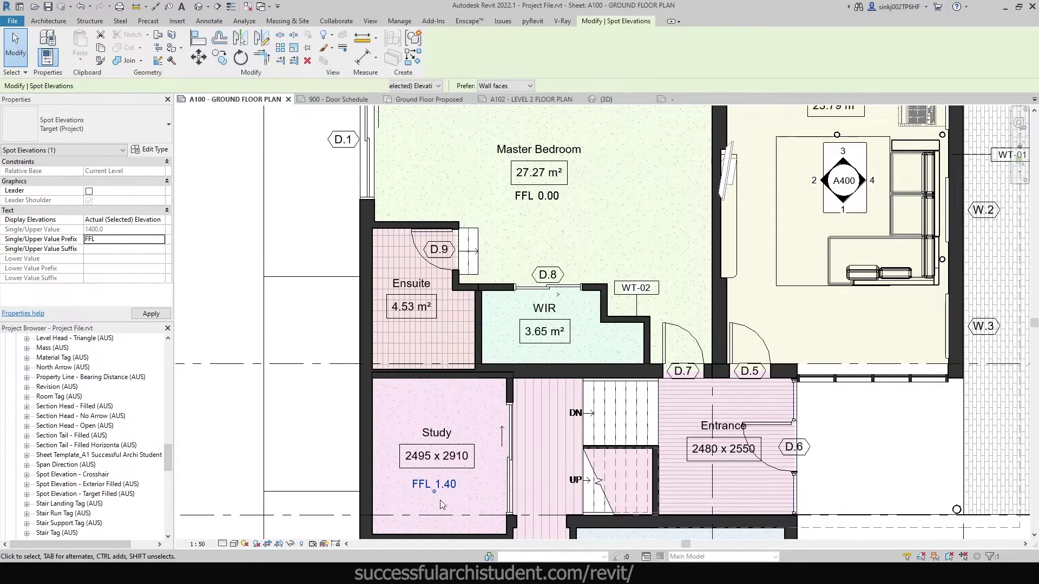
{"action": "left_click", "coordinate": [106, 241]}
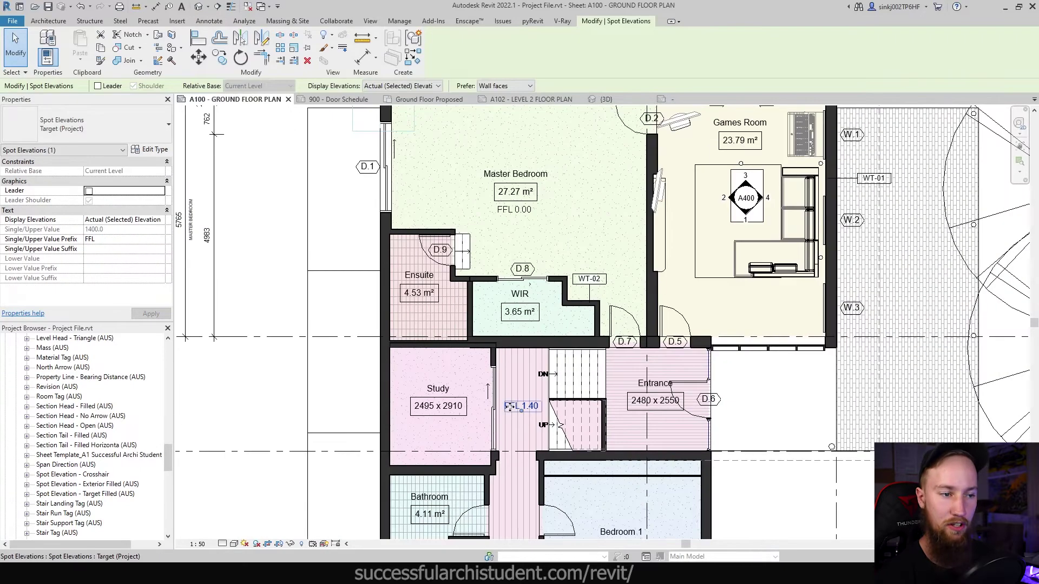
Reposition the FFL 1.40 label into the hallway by the stair
{"action": "left_click_drag", "start_coordinate": [508, 406], "coordinate": [568, 378]}
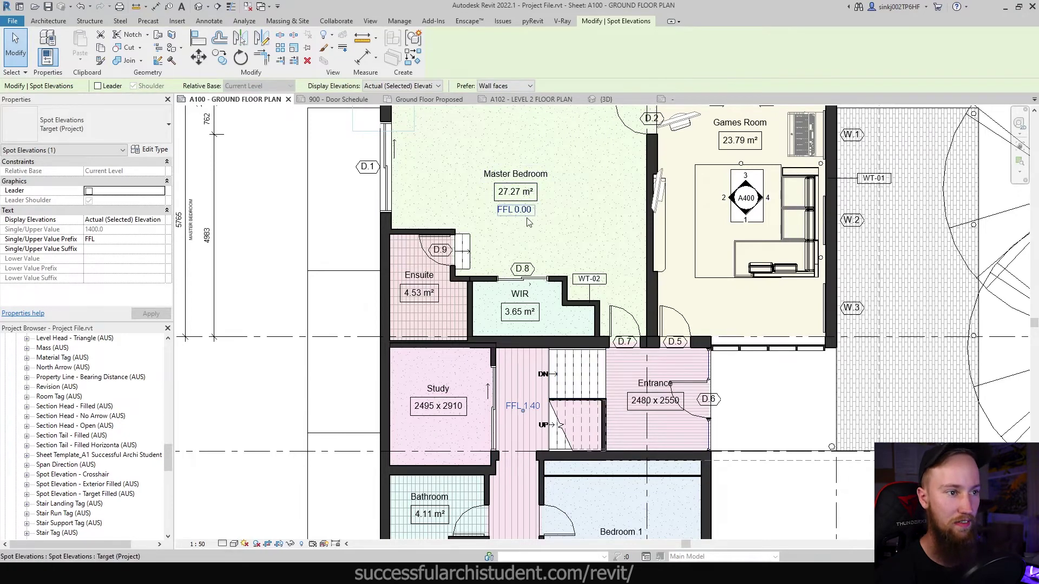
{"action": "left_click_drag", "start_coordinate": [507, 405], "coordinate": [433, 431]}
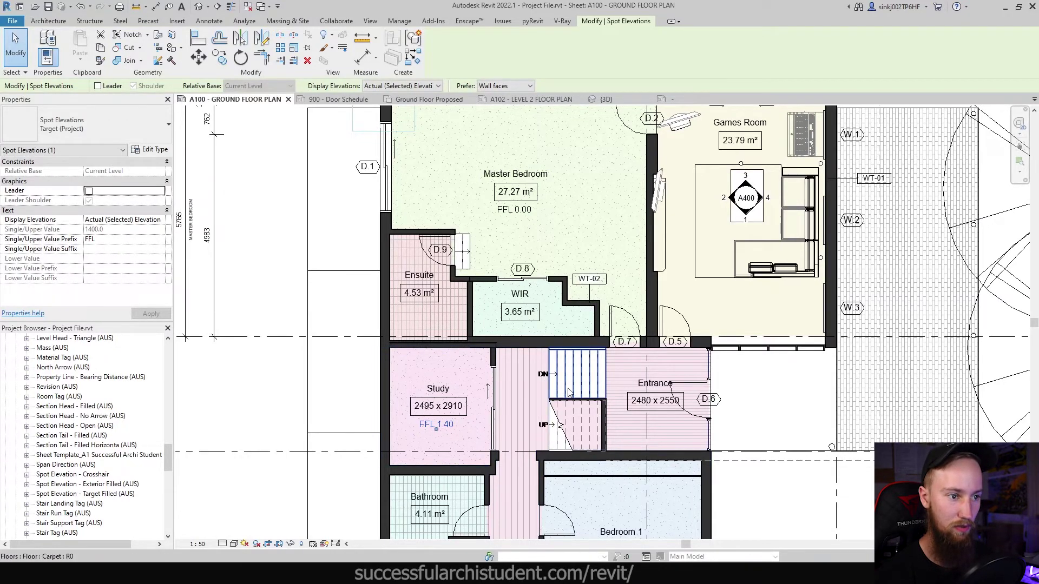
{"action": "left_click_drag", "start_coordinate": [426, 424], "coordinate": [515, 390]}
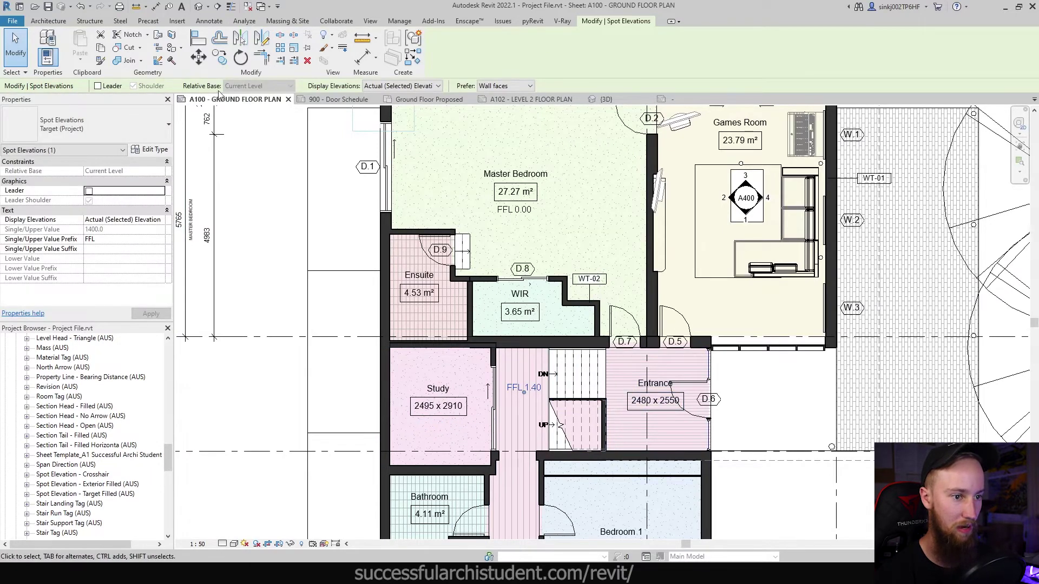
Copy the label into the Entrance, reading FFL 0.00, and place it below the room tag
{"action": "key", "text": "m"}
{"action": "key", "text": "v"}
{"action": "left_click", "coordinate": [514, 387]}
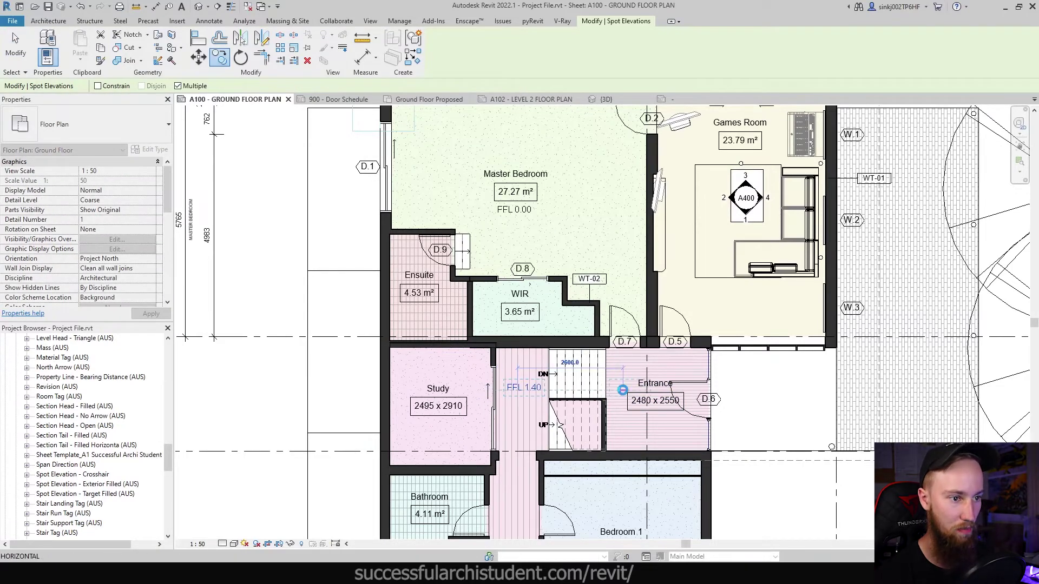
{"action": "left_click", "coordinate": [622, 389]}
{"action": "key", "text": "Escape"}
{"action": "key", "text": "Escape"}
{"action": "scroll", "coordinate": [586, 390], "scroll_direction": "up", "scroll_amount": 2}
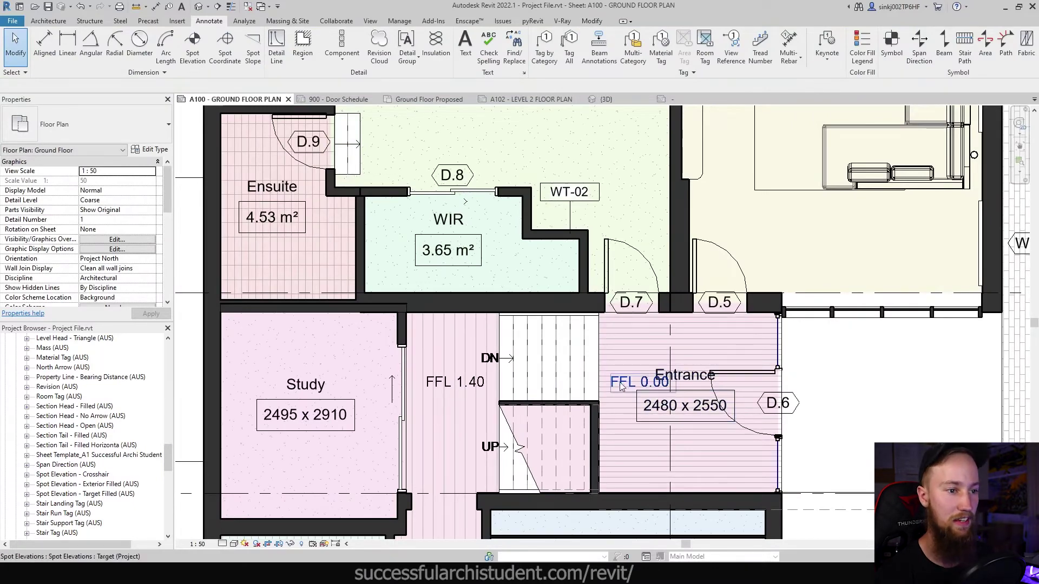
{"action": "left_click", "coordinate": [618, 386]}
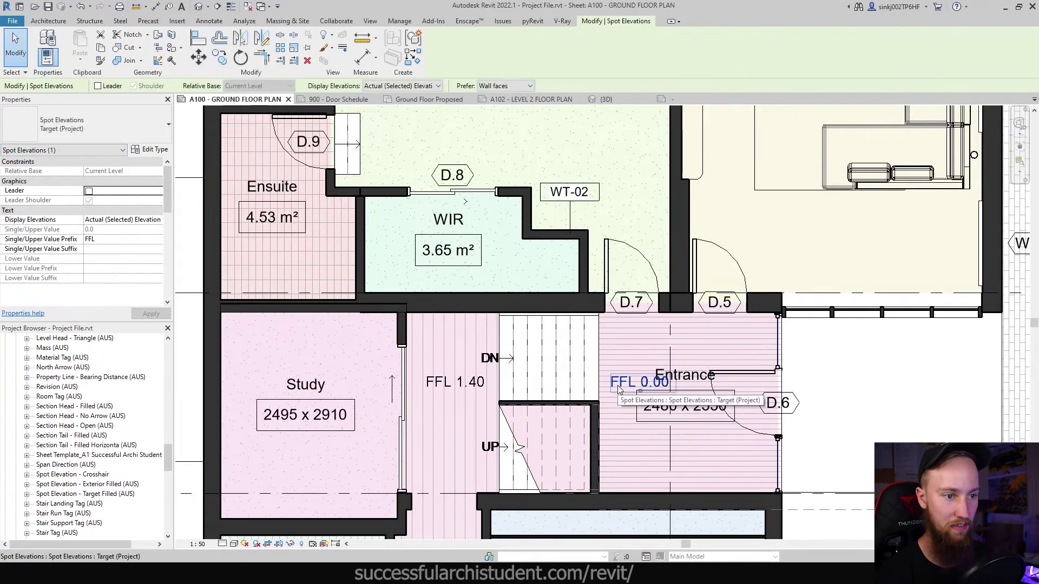
{"action": "scroll", "coordinate": [618, 386], "scroll_direction": "down", "scroll_amount": 2}
{"action": "left_click_drag", "start_coordinate": [630, 385], "coordinate": [654, 423]}
{"action": "key", "text": "Escape"}
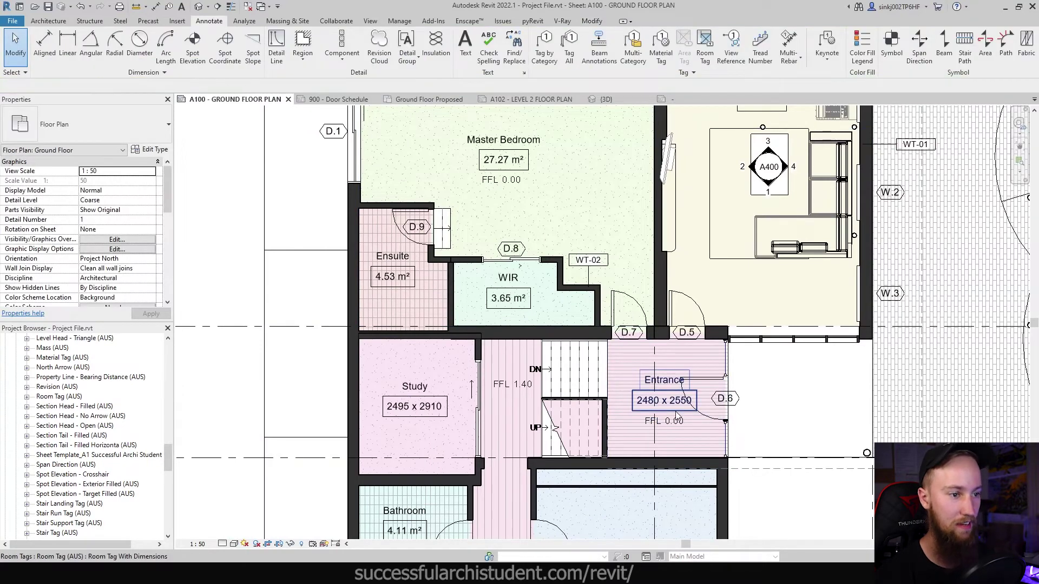
Copy the hallway FFL 1.40 label to sit beside the Laundry wall
{"action": "scroll", "coordinate": [676, 415], "scroll_direction": "down", "scroll_amount": 2}
{"action": "left_click", "coordinate": [512, 384]}
{"action": "key", "text": "c"}
{"action": "key", "text": "c"}
{"action": "left_click", "coordinate": [542, 391]}
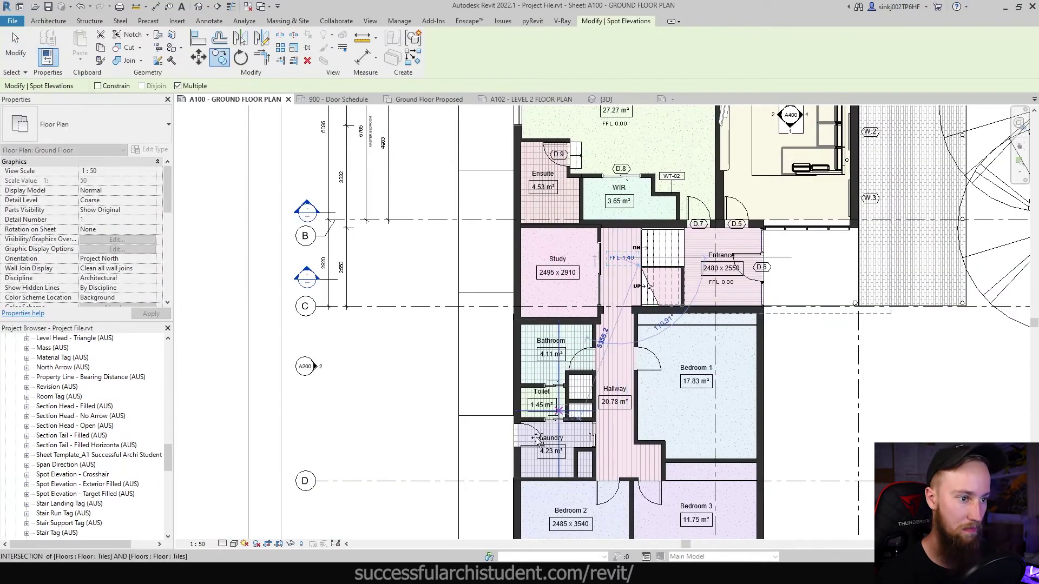
{"action": "left_click", "coordinate": [530, 486]}
{"action": "scroll", "coordinate": [498, 456], "scroll_direction": "up", "scroll_amount": 2}
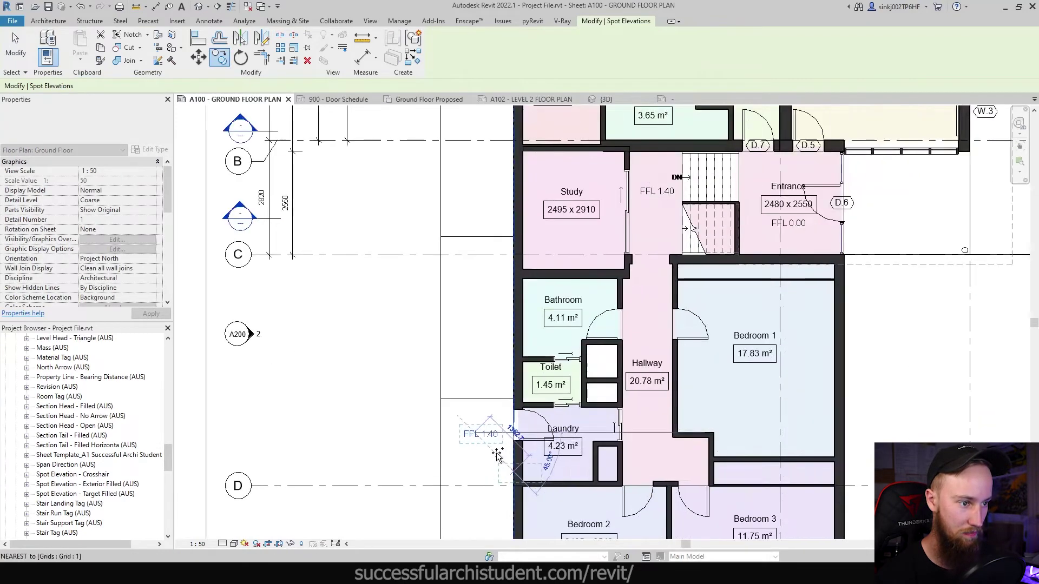
{"action": "scroll", "coordinate": [497, 456], "scroll_direction": "up", "scroll_amount": 1}
{"action": "left_click", "coordinate": [512, 423]}
{"action": "key", "text": "Escape"}
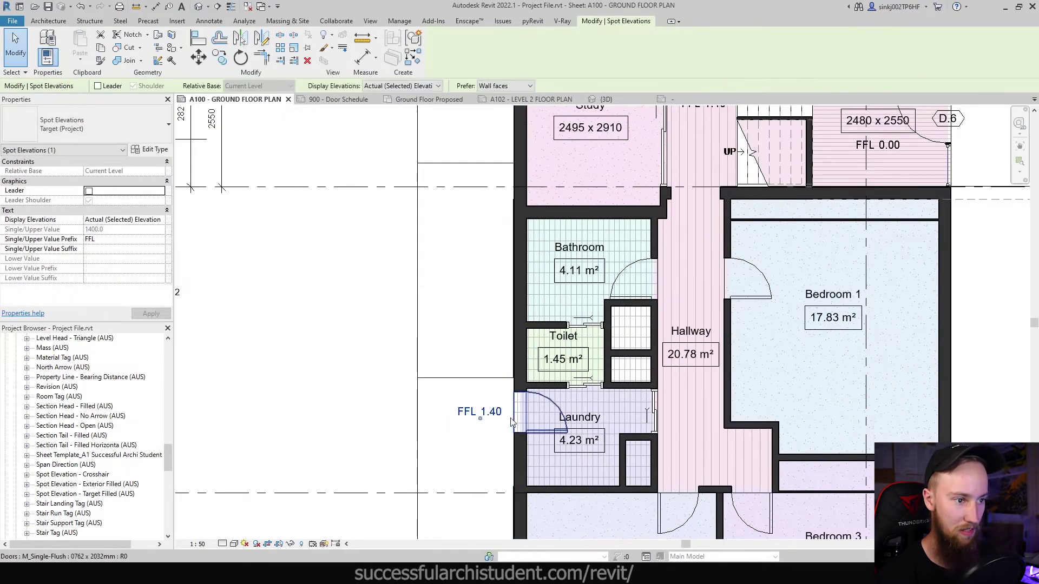
{"action": "scroll", "coordinate": [511, 422], "scroll_direction": "down", "scroll_amount": 1}
Copy the Laundry label northward, creating FFL 1.05, FFL 0.70 and FFL 0.35 spot elevations
{"action": "key", "text": "c"}
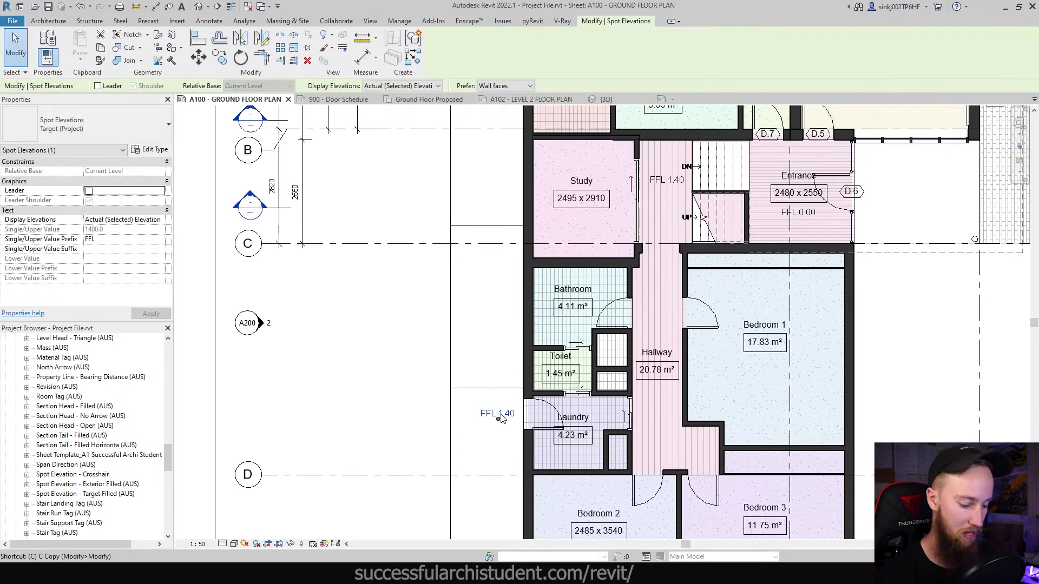
{"action": "key", "text": "o"}
{"action": "left_click", "coordinate": [498, 418]}
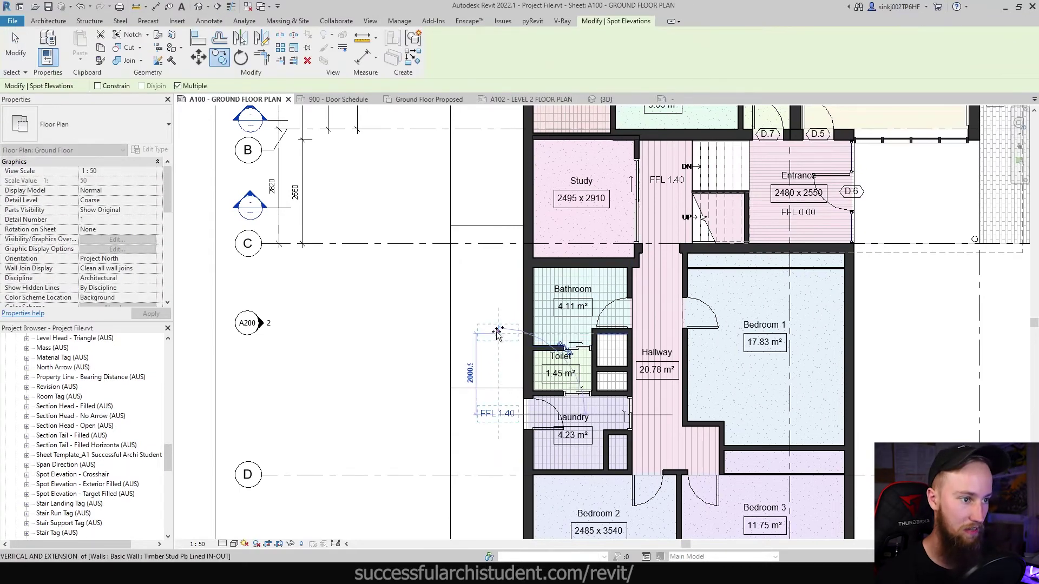
{"action": "left_click", "coordinate": [498, 333]}
{"action": "middle_click_drag", "start_coordinate": [503, 240], "coordinate": [507, 333]}
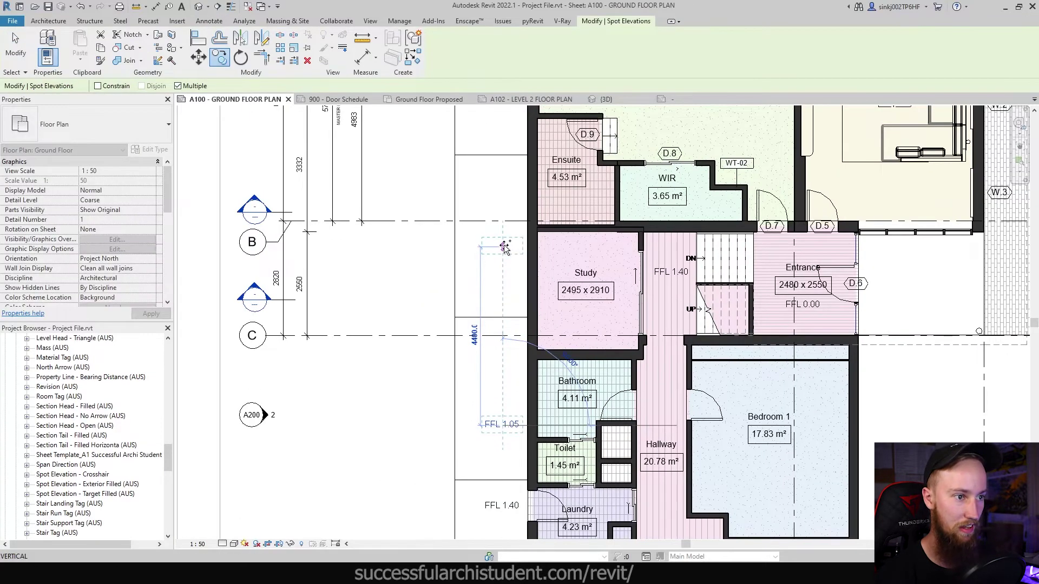
{"action": "left_click", "coordinate": [504, 247]}
{"action": "middle_click_drag", "start_coordinate": [504, 246], "coordinate": [527, 372]}
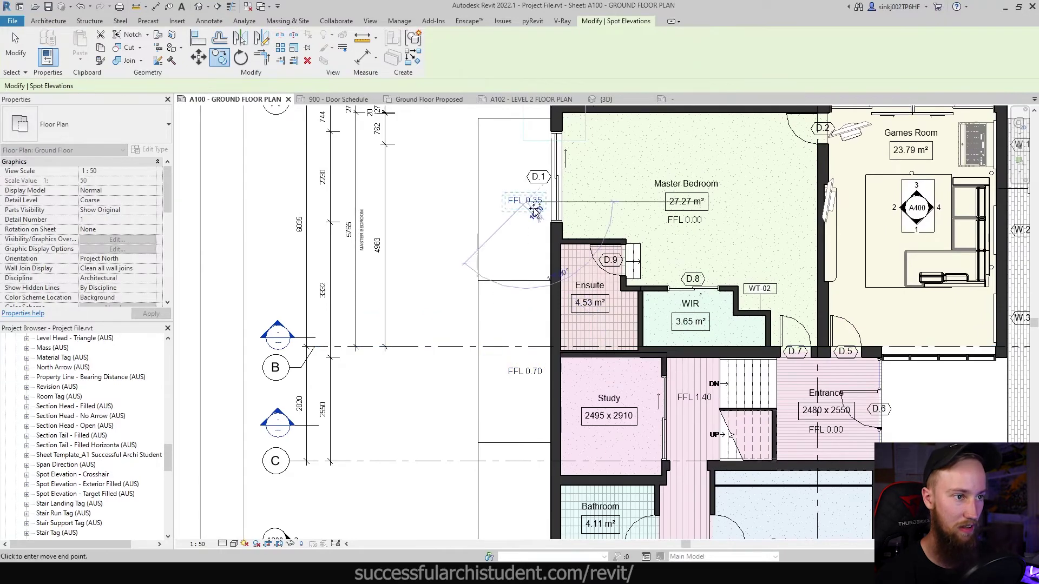
{"action": "left_click", "coordinate": [535, 211]}
{"action": "middle_click_drag", "start_coordinate": [534, 211], "coordinate": [560, 392]}
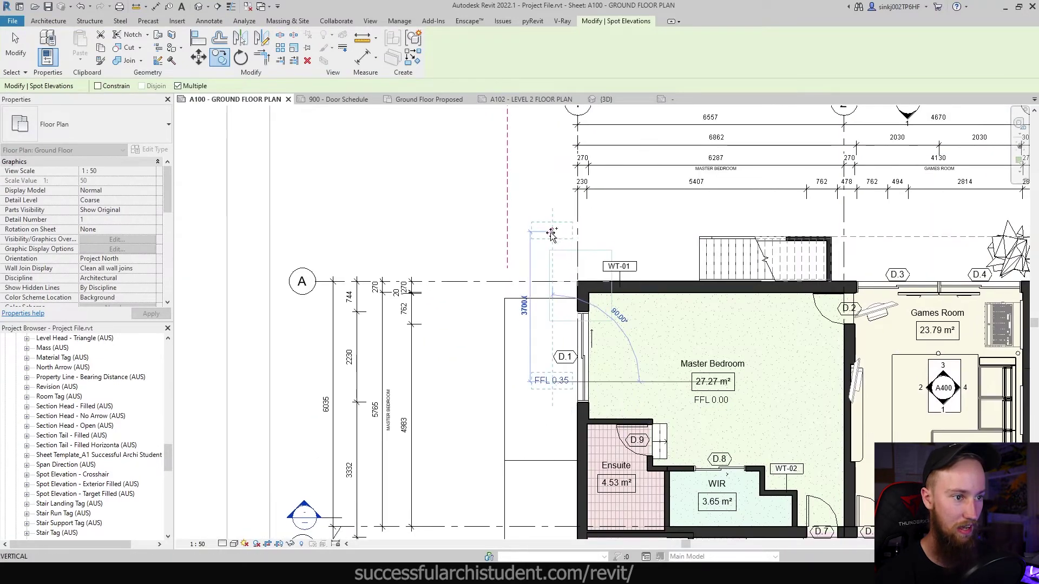
{"action": "key", "text": "Escape"}
{"action": "key", "text": "Escape"}
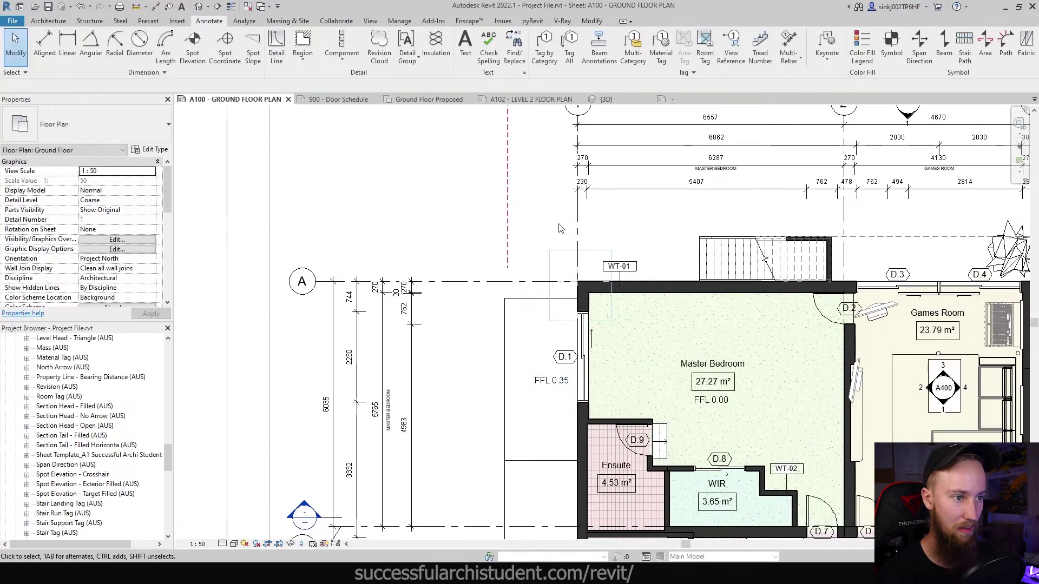
Move the FFL 1.05 spot elevation 800 higher on the plan
{"action": "scroll", "coordinate": [560, 228], "scroll_direction": "down", "scroll_amount": 3}
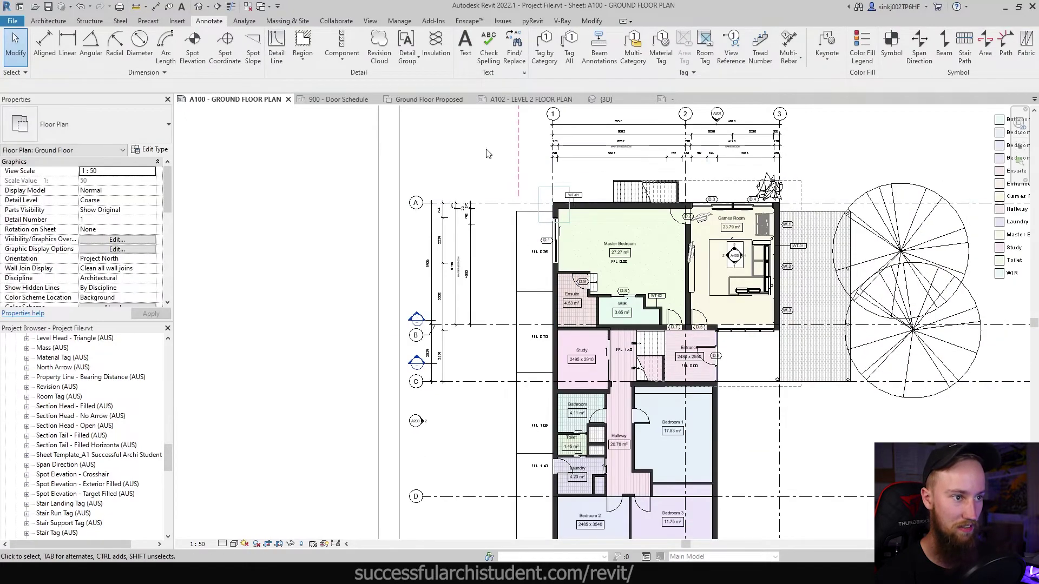
{"action": "scroll", "coordinate": [527, 446], "scroll_direction": "up", "scroll_amount": 4}
{"action": "left_click", "coordinate": [549, 395]}
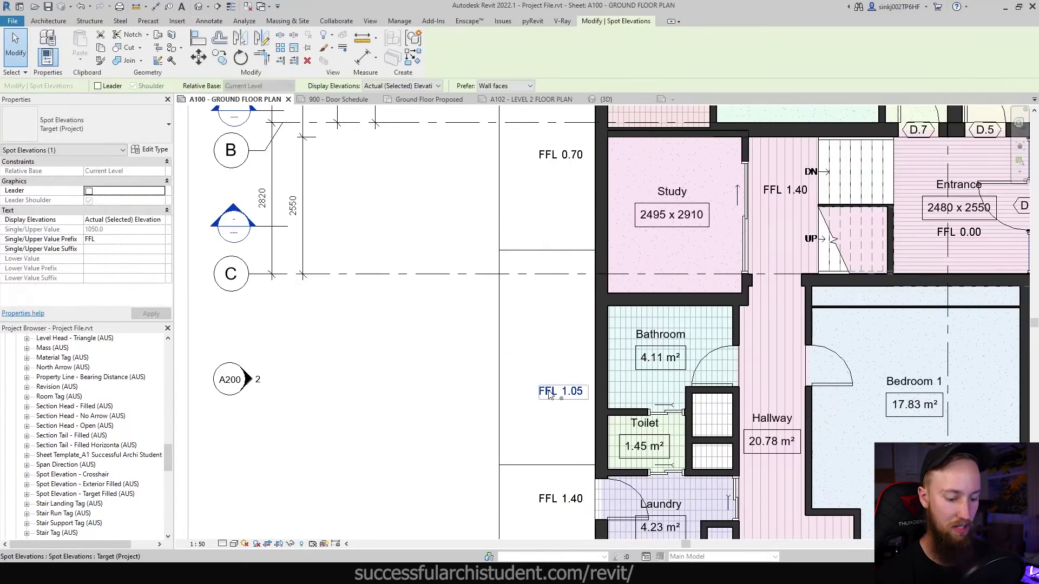
{"action": "key", "text": "m"}
{"action": "key", "text": "v"}
{"action": "left_click", "coordinate": [557, 387]}
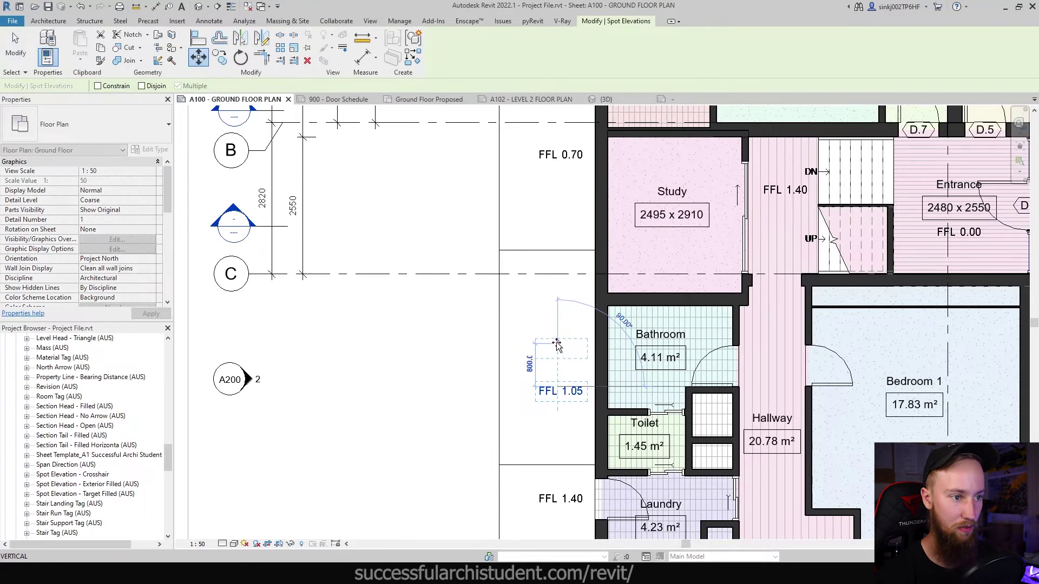
{"action": "left_click", "coordinate": [557, 347]}
{"action": "scroll", "coordinate": [519, 386], "scroll_direction": "down", "scroll_amount": 3}
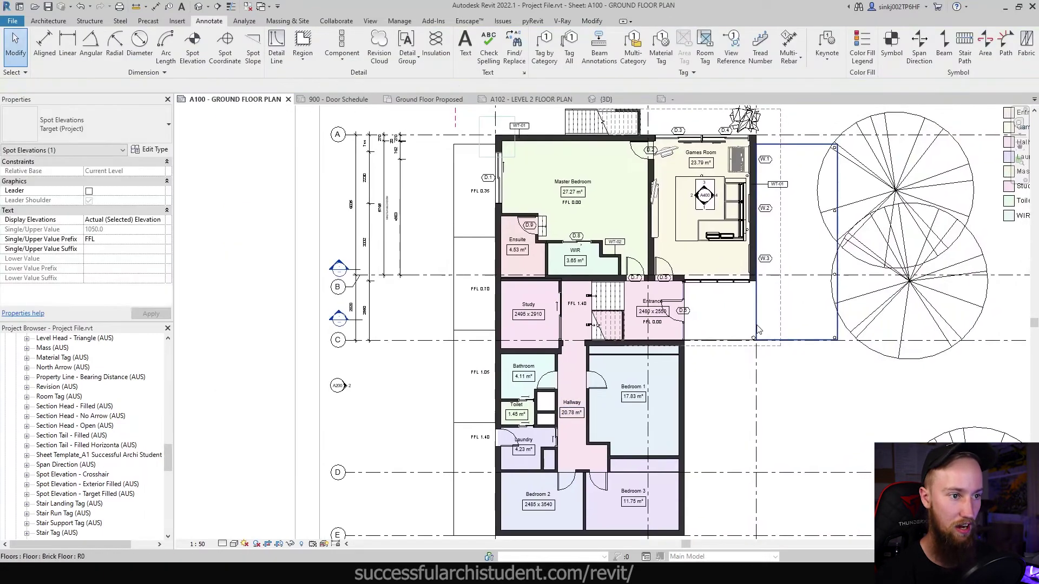
{"action": "key", "text": "Escape"}
Switch to the A102 - Level 2 Floor Plan sheet
{"action": "scroll", "coordinate": [758, 330], "scroll_direction": "up", "scroll_amount": 2}
{"action": "scroll", "coordinate": [686, 373], "scroll_direction": "up", "scroll_amount": 2}
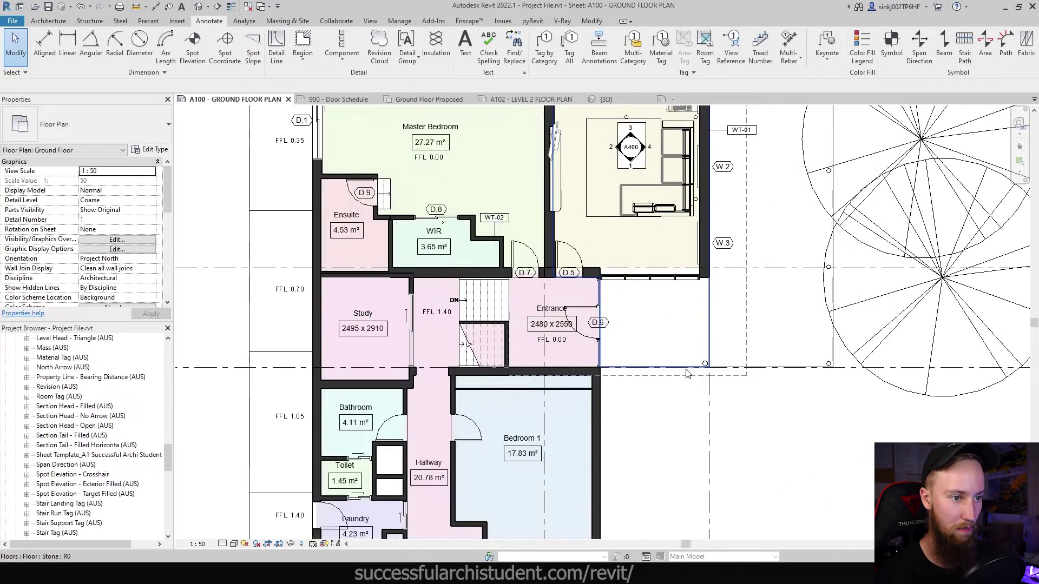
{"action": "left_click", "coordinate": [530, 99]}
Activate the Level 2 viewport and place a 2.80 spot elevation in the Kitchen
{"action": "scroll", "coordinate": [439, 246], "scroll_direction": "up", "scroll_amount": 4}
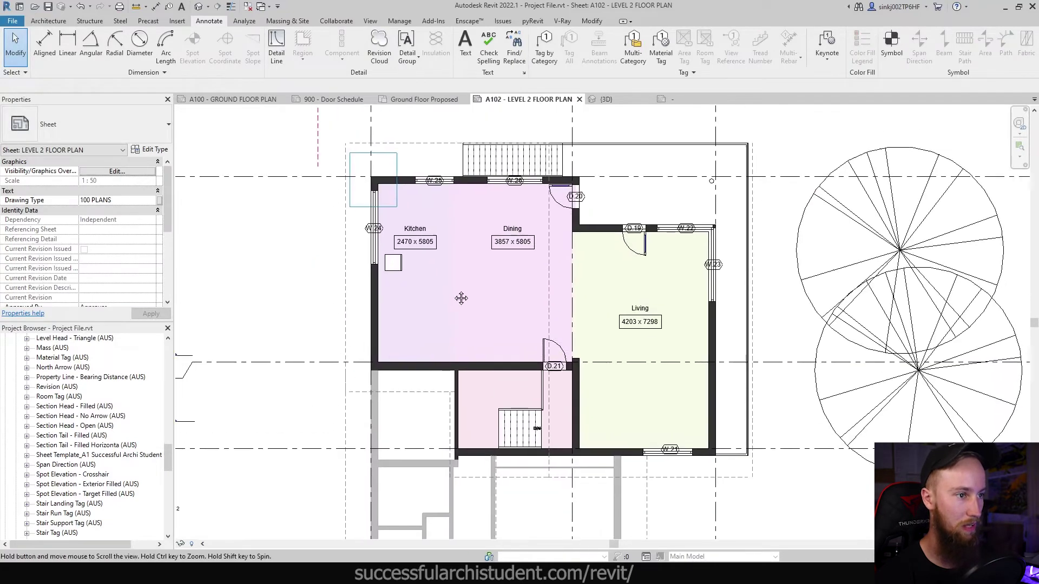
{"action": "middle_click_drag", "start_coordinate": [461, 298], "coordinate": [462, 285]}
{"action": "double_click", "coordinate": [462, 285]}
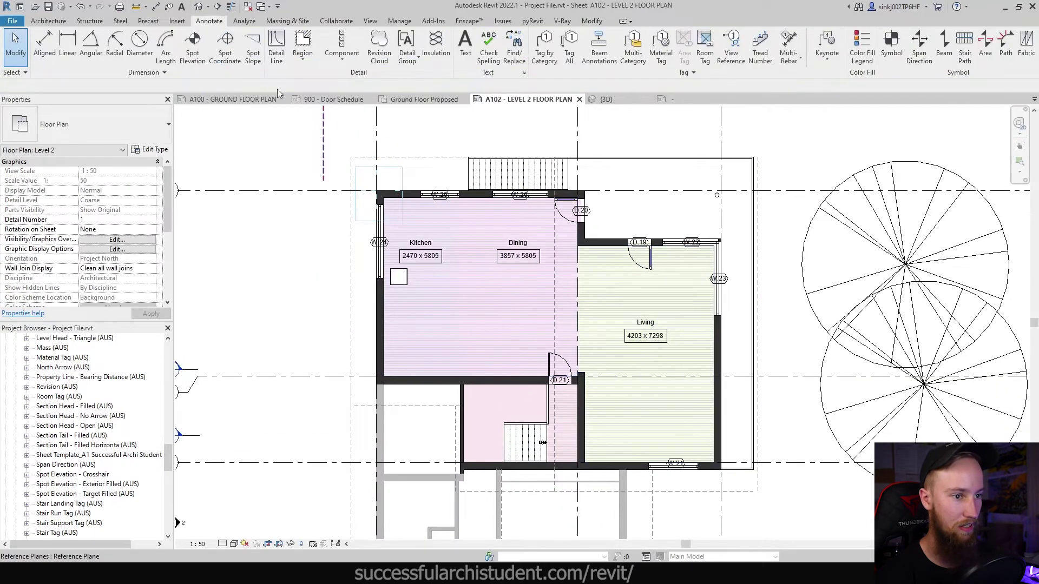
{"action": "left_click", "coordinate": [193, 43]}
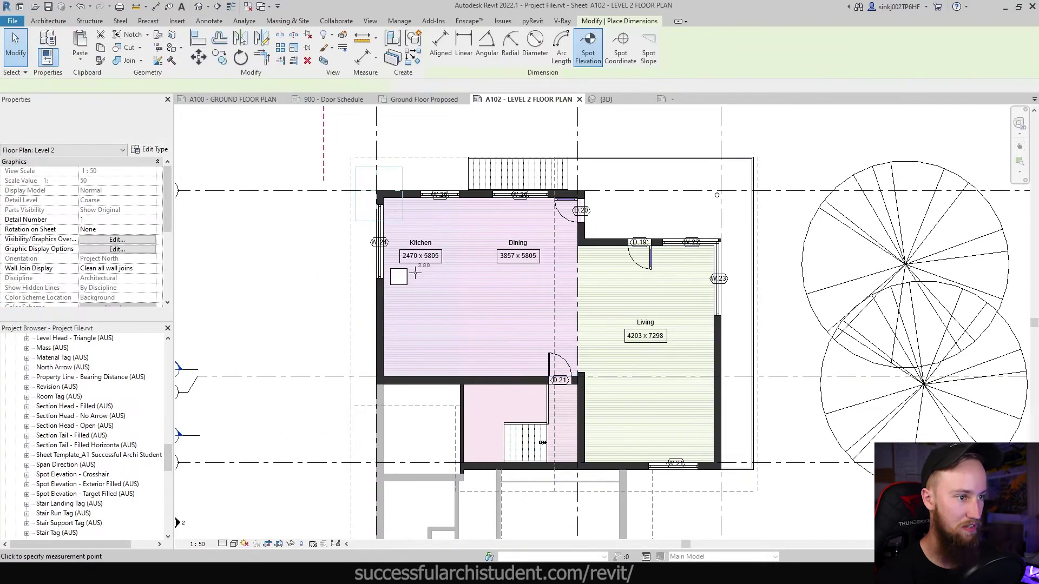
{"action": "scroll", "coordinate": [415, 273], "scroll_direction": "up", "scroll_amount": 2}
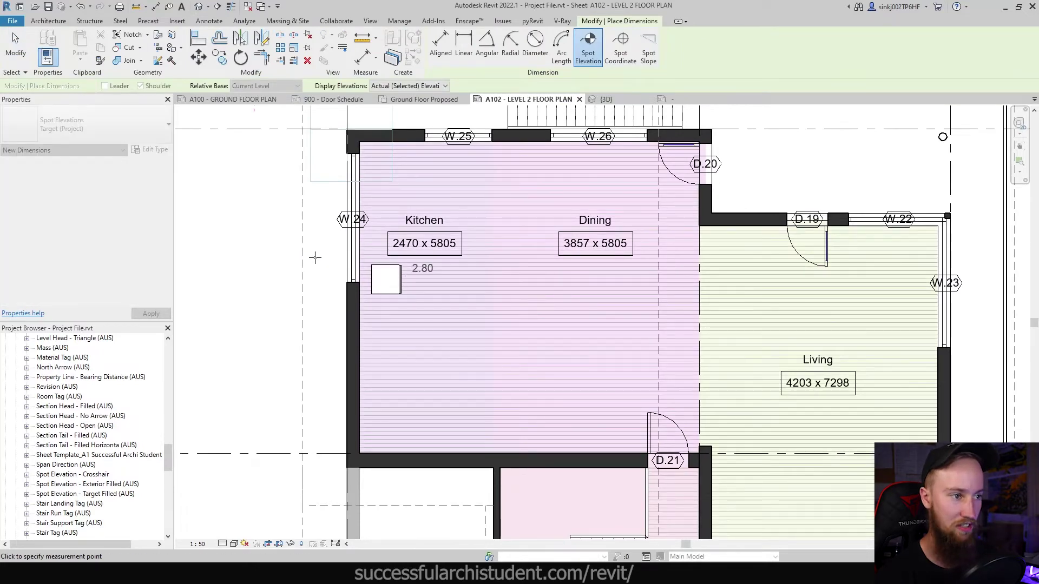
{"action": "key", "text": "Escape"}
{"action": "key", "text": "Escape"}
{"action": "left_click", "coordinate": [422, 277]}
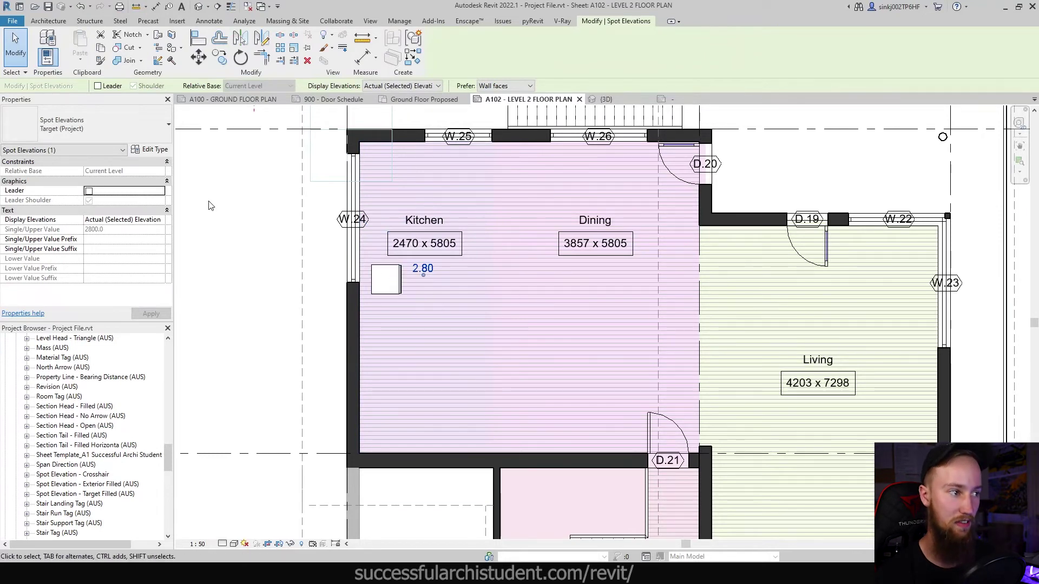
Switch the kitchen spot to Target (Relative), then select Target (Project) in Type Properties
{"action": "left_click", "coordinate": [67, 133]}
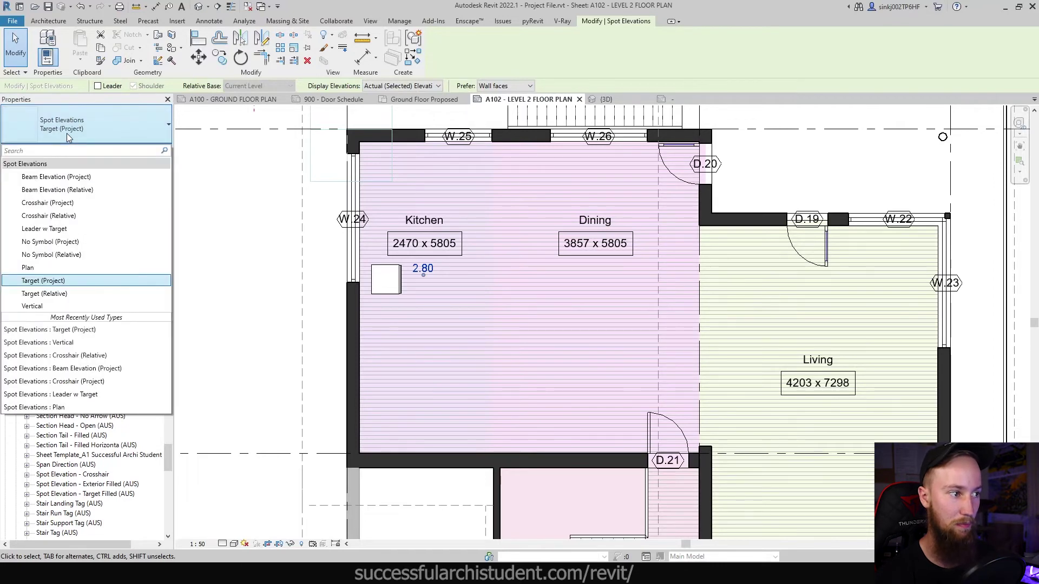
{"action": "left_click", "coordinate": [46, 294]}
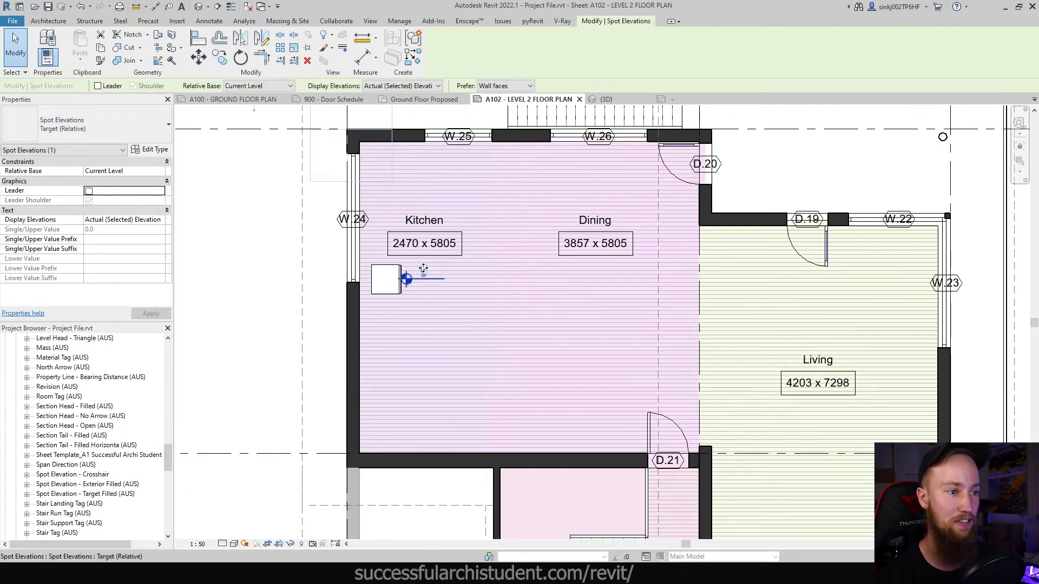
{"action": "left_click", "coordinate": [147, 151]}
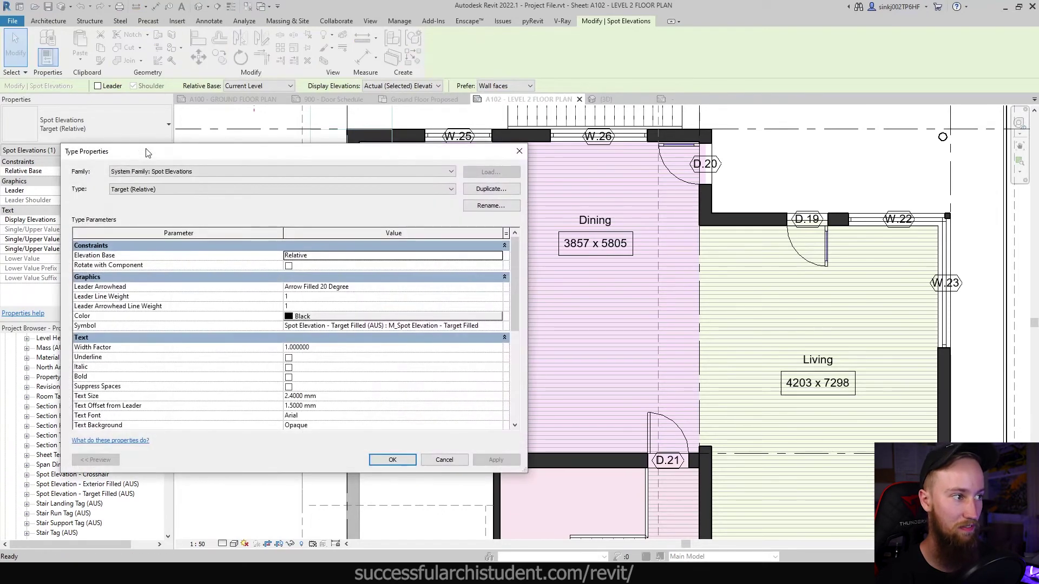
{"action": "left_click", "coordinate": [142, 188]}
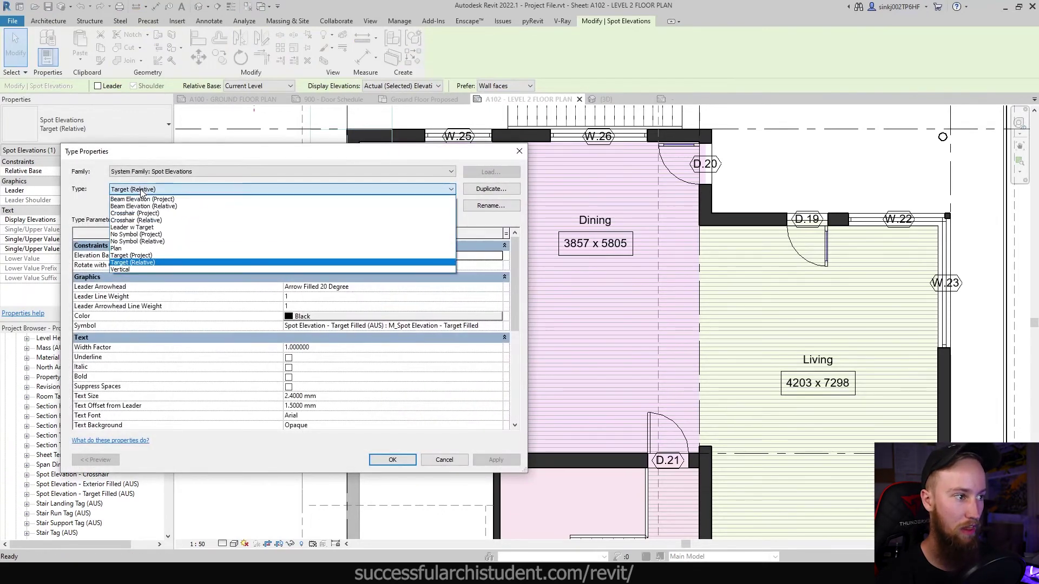
{"action": "left_click", "coordinate": [135, 255]}
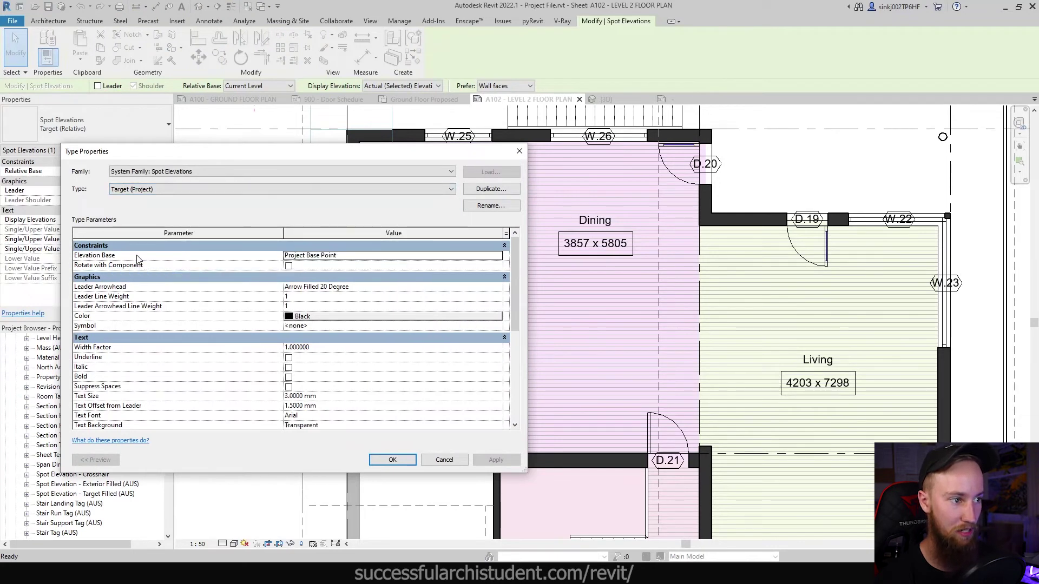
Duplicate it as Target (Relative 2) with Elevation Base set to Relative
{"action": "left_click", "coordinate": [483, 191]}
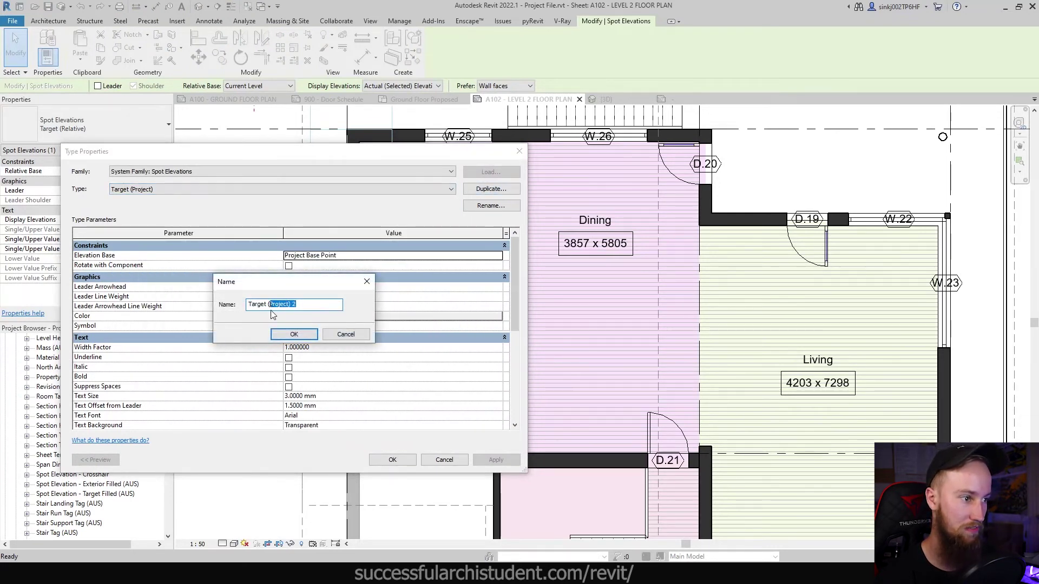
{"action": "type", "text": "Relative 2"}
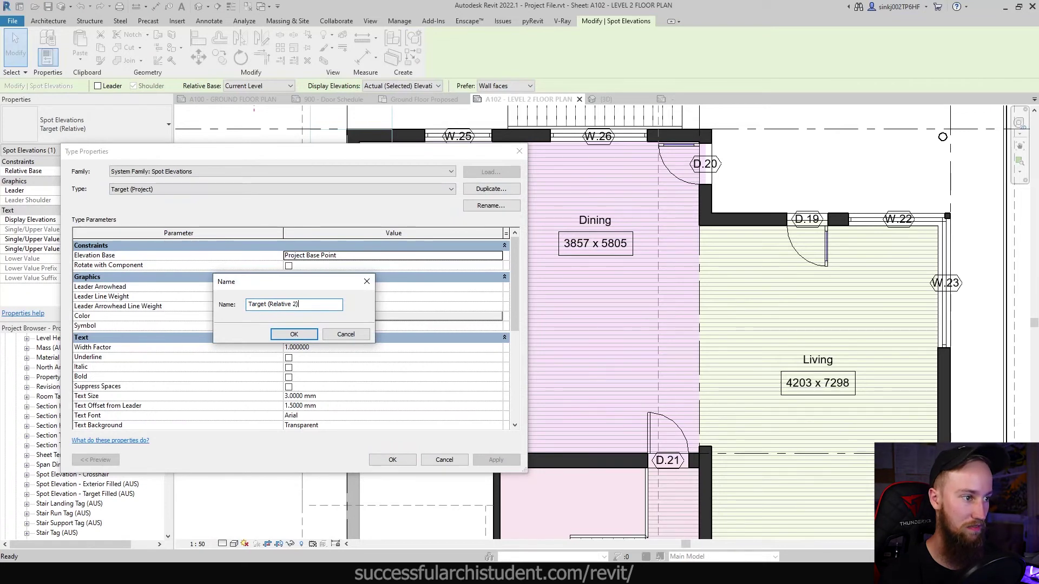
{"action": "left_click", "coordinate": [293, 335]}
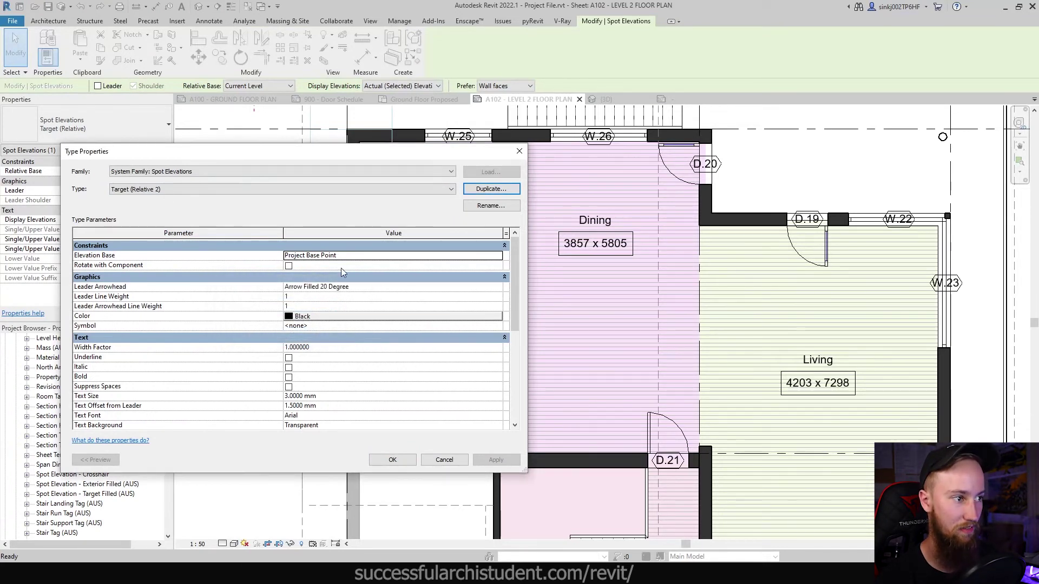
{"action": "left_click", "coordinate": [498, 256]}
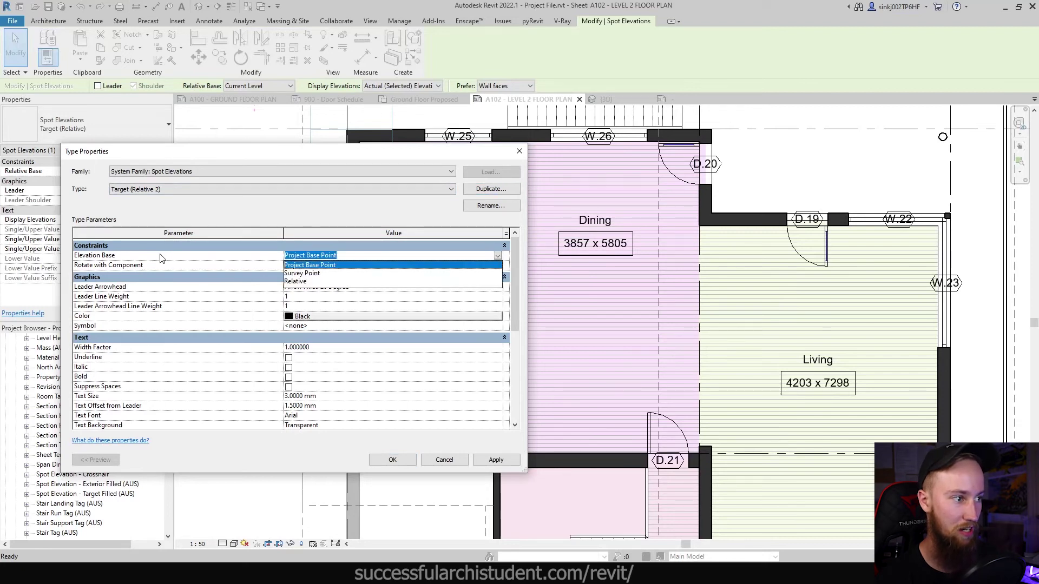
{"action": "left_click", "coordinate": [297, 283]}
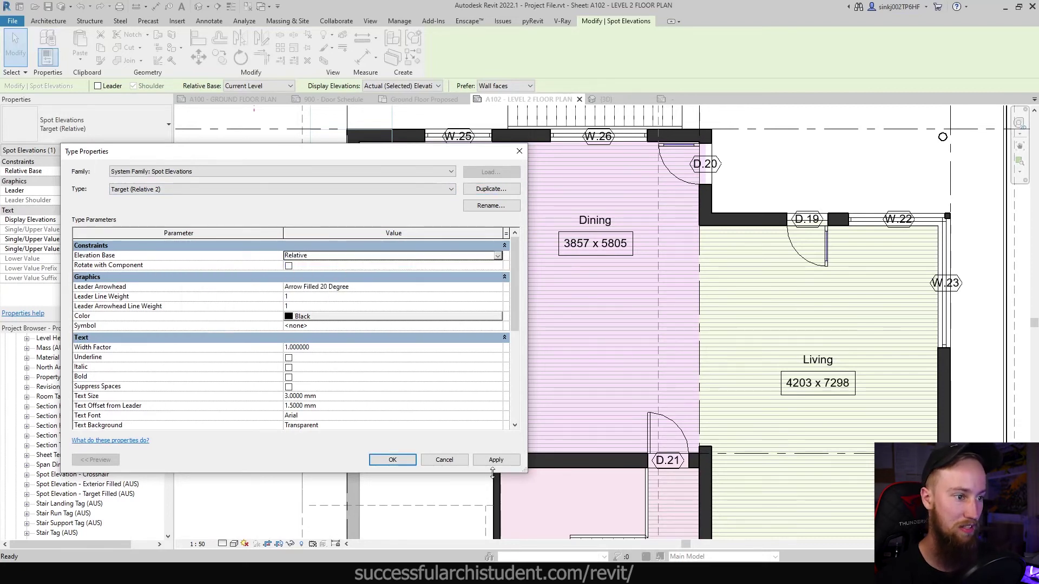
Give the Level 2 spot elevation the value prefix FFL so it reads FFL 0.00
{"action": "left_click", "coordinate": [393, 459]}
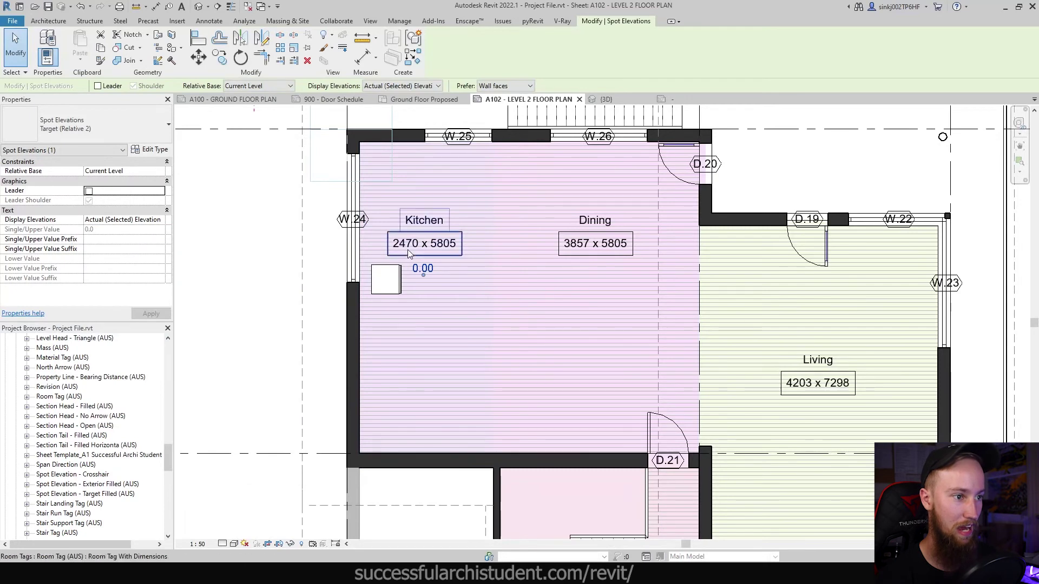
{"action": "left_click", "coordinate": [126, 240]}
{"action": "type", "text": "F"}
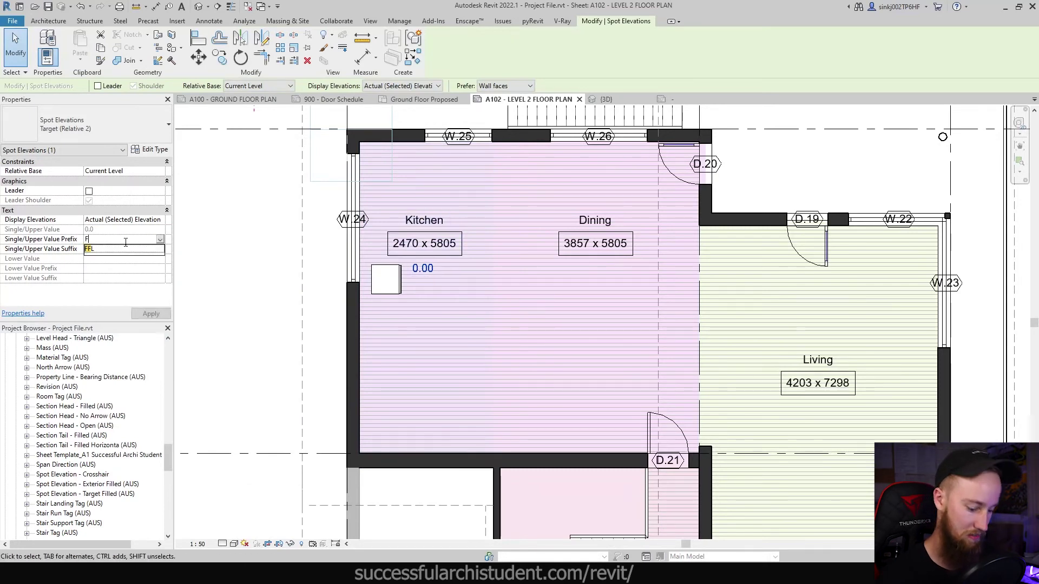
{"action": "type", "text": "FL"}
{"action": "key", "text": "Return"}
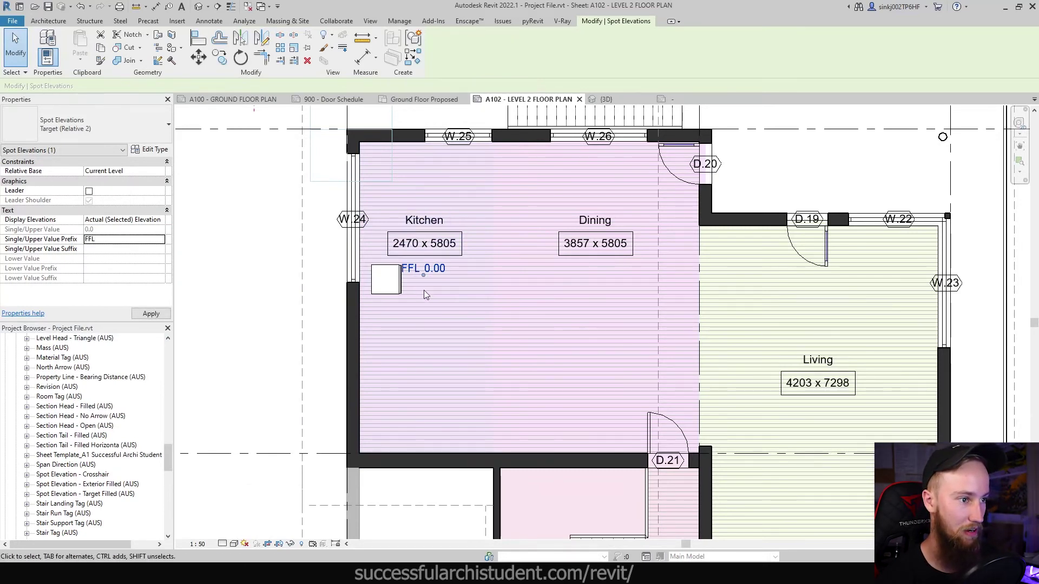
Move the FFL spot under the Dining tag and copy it near door D.20
{"action": "left_click_drag", "start_coordinate": [598, 268], "coordinate": [606, 275]}
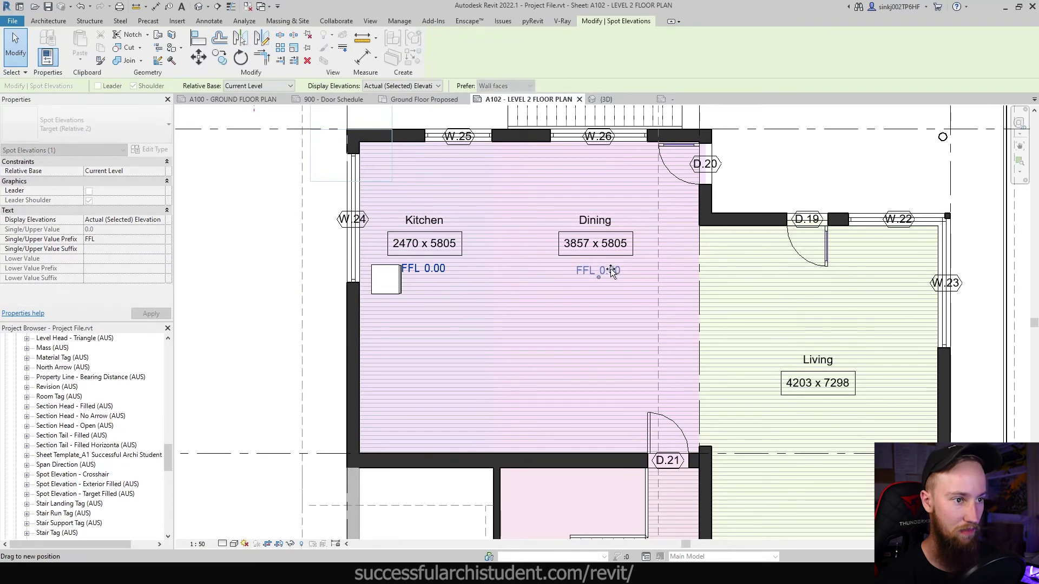
{"action": "key", "text": "c"}
{"action": "key", "text": "o"}
{"action": "scroll", "coordinate": [611, 266], "scroll_direction": "down", "scroll_amount": 2}
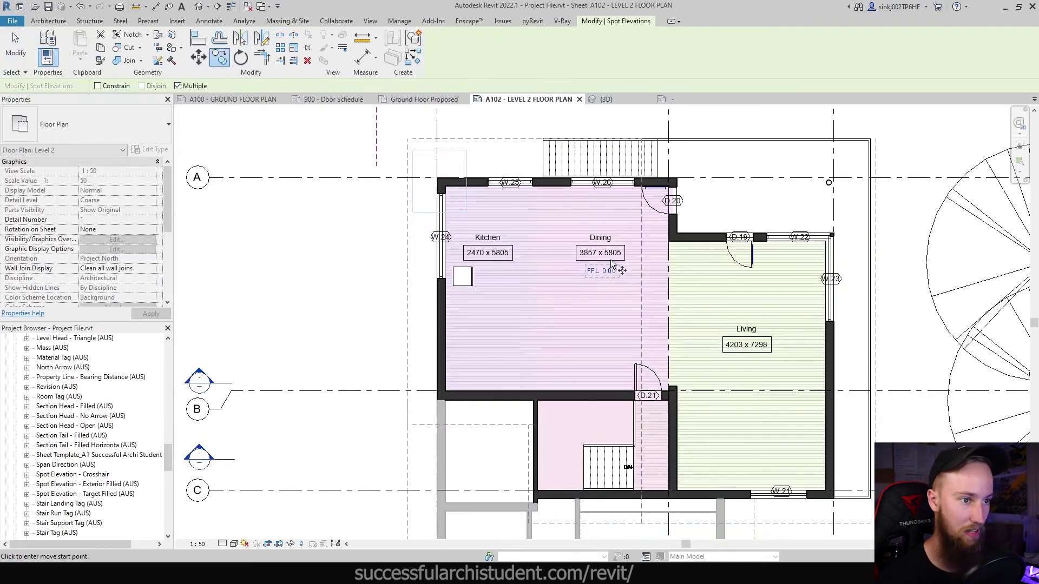
{"action": "left_click", "coordinate": [711, 208]}
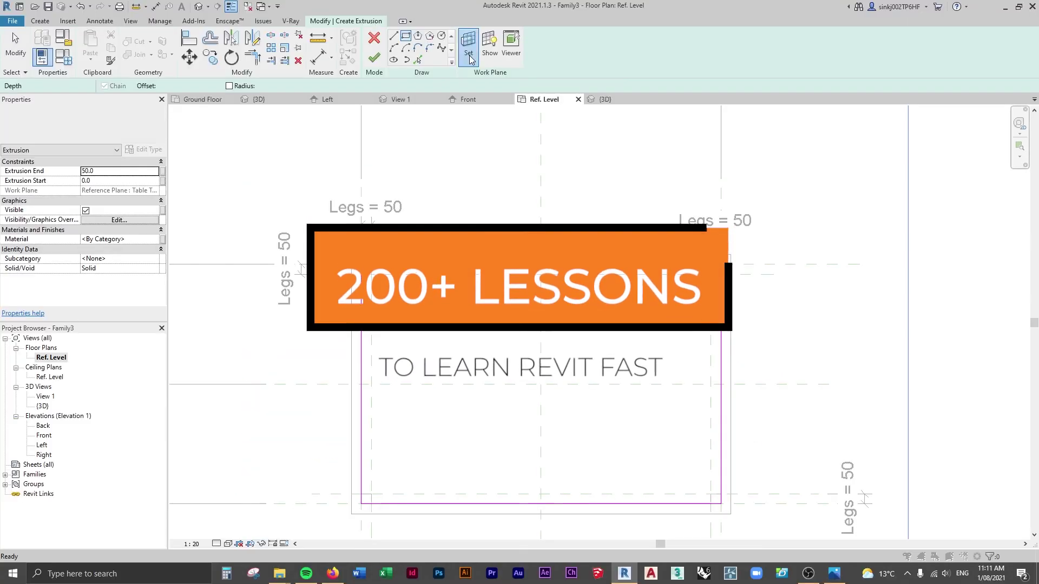
{"action": "left_click", "coordinate": [468, 54]}
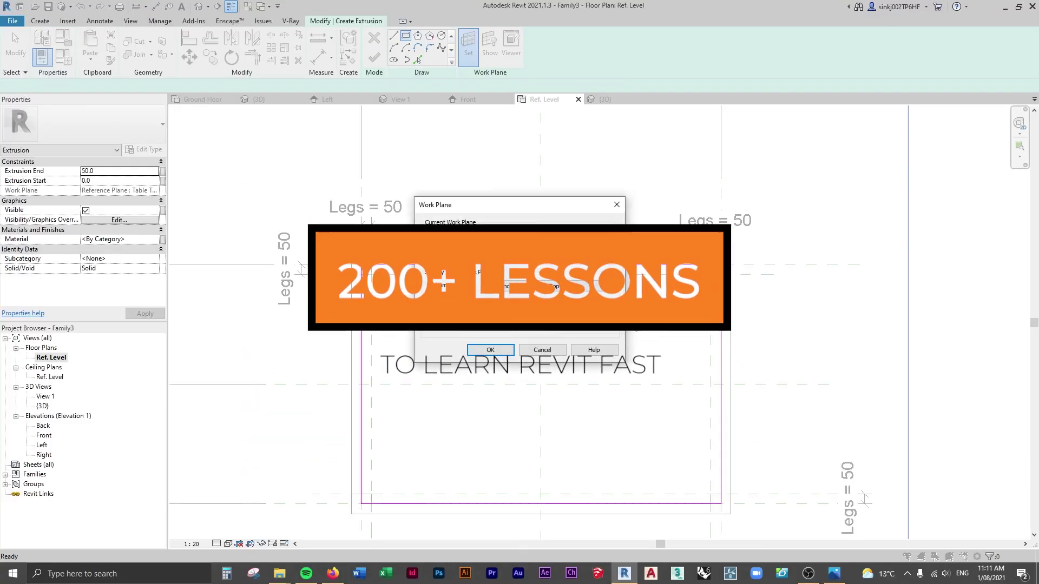